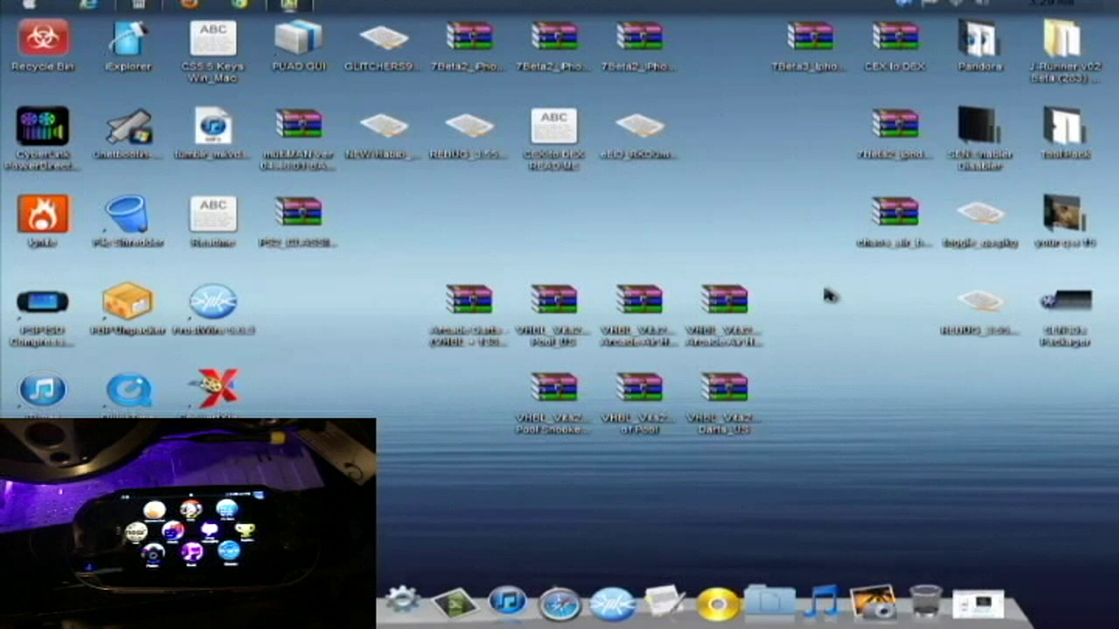
Step: Check the full names of the grouped VHBL archives on the desktop, including Air Hocky_Bowling, Pool Snooker, World of Pool and Darts
left_click_drag(822, 289, 422, 461)
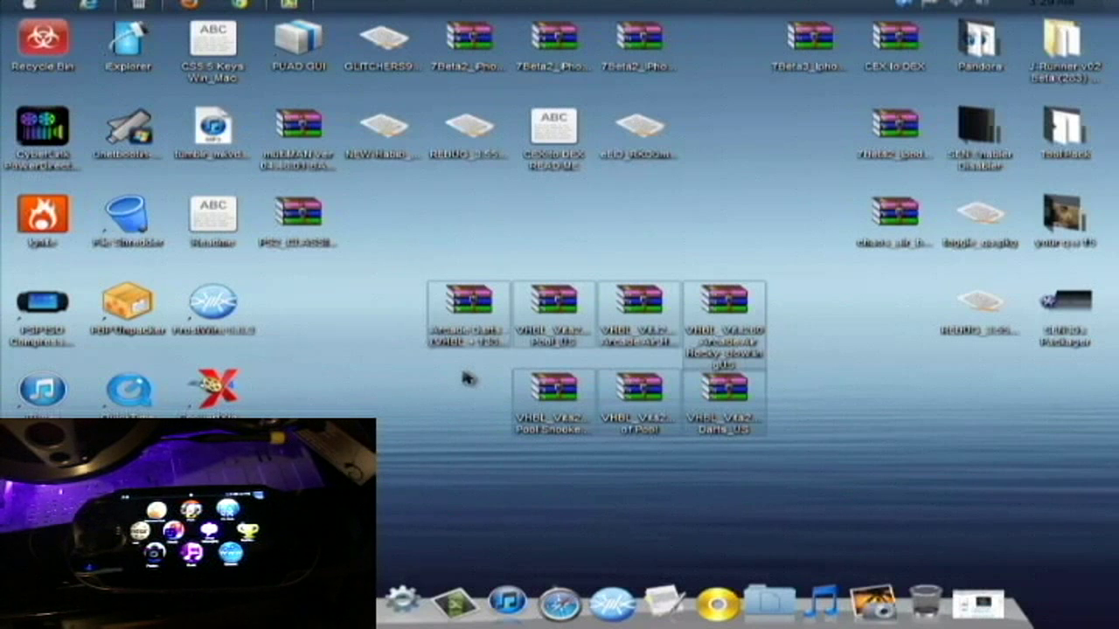
left_click(629, 322)
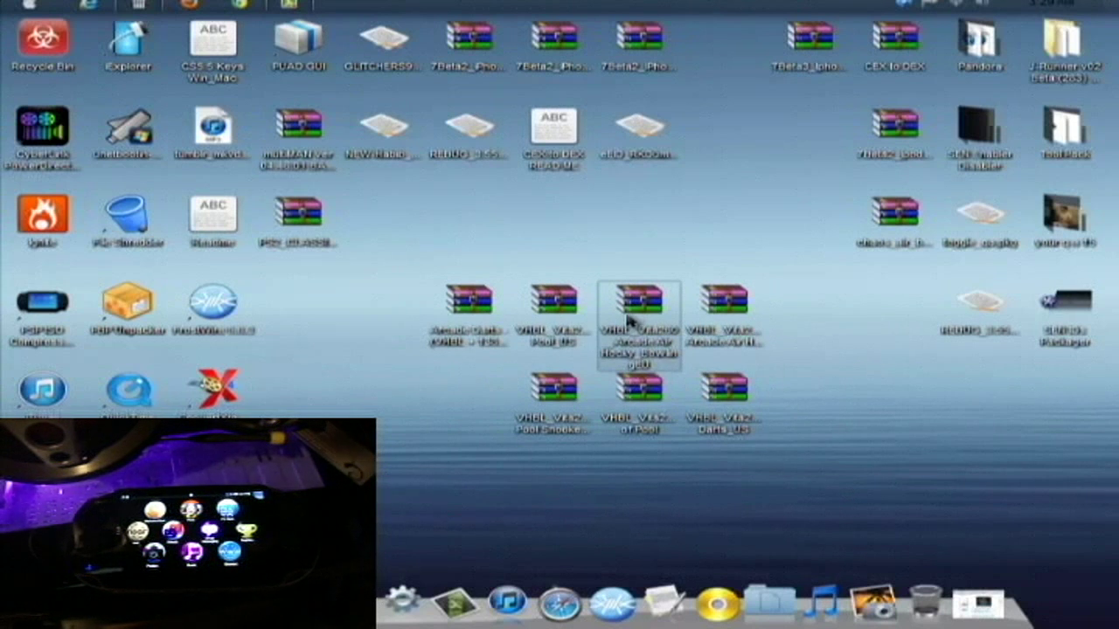
left_click_drag(629, 320, 743, 330)
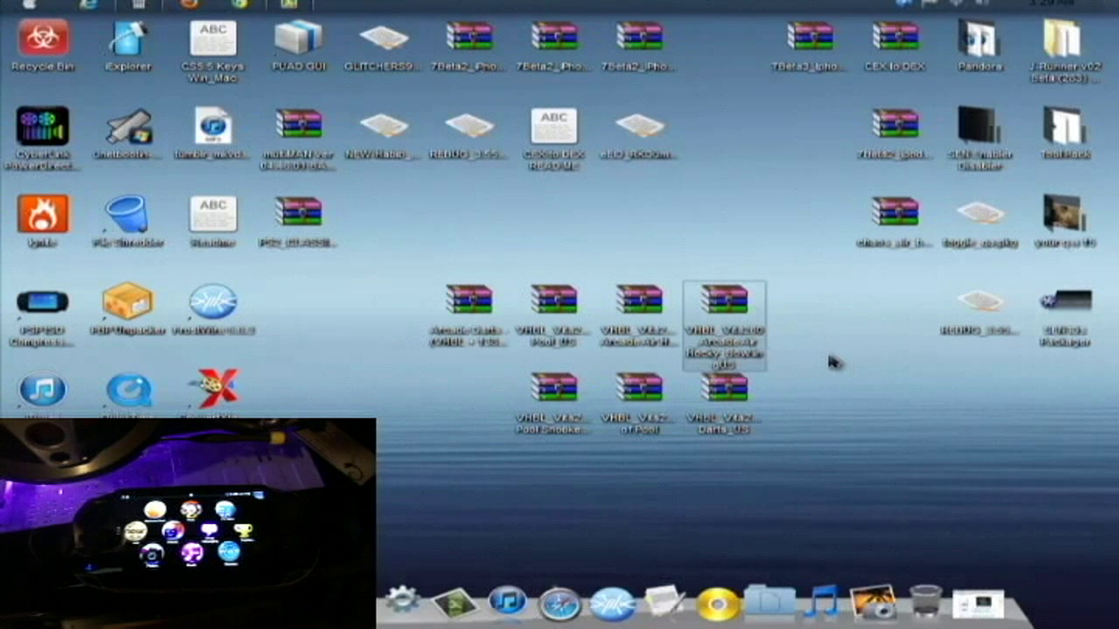
left_click(568, 414)
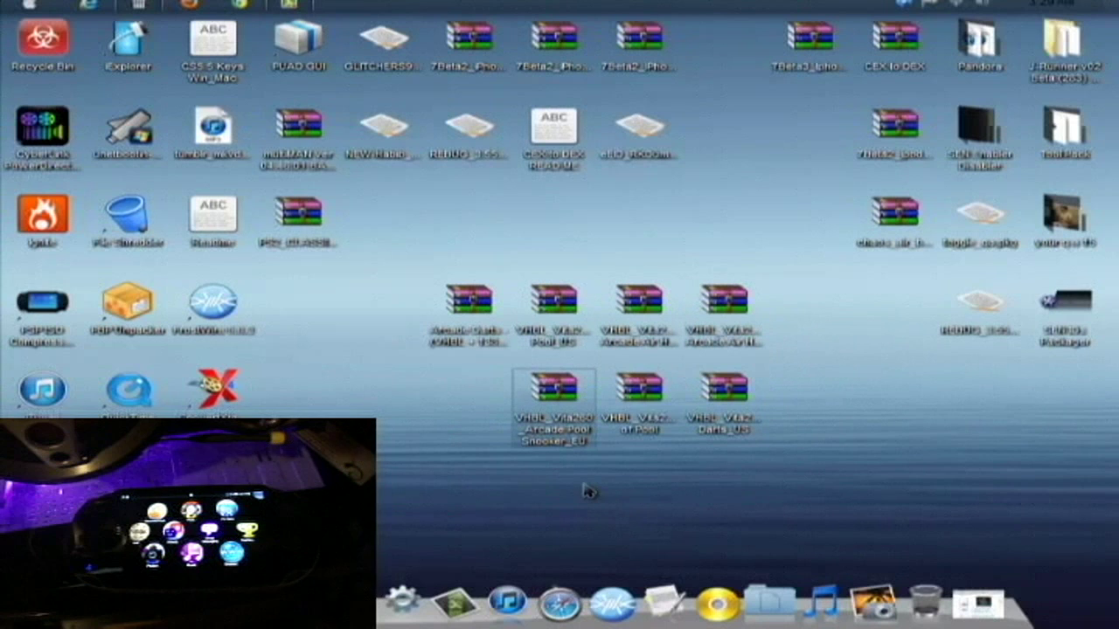
left_click(654, 411)
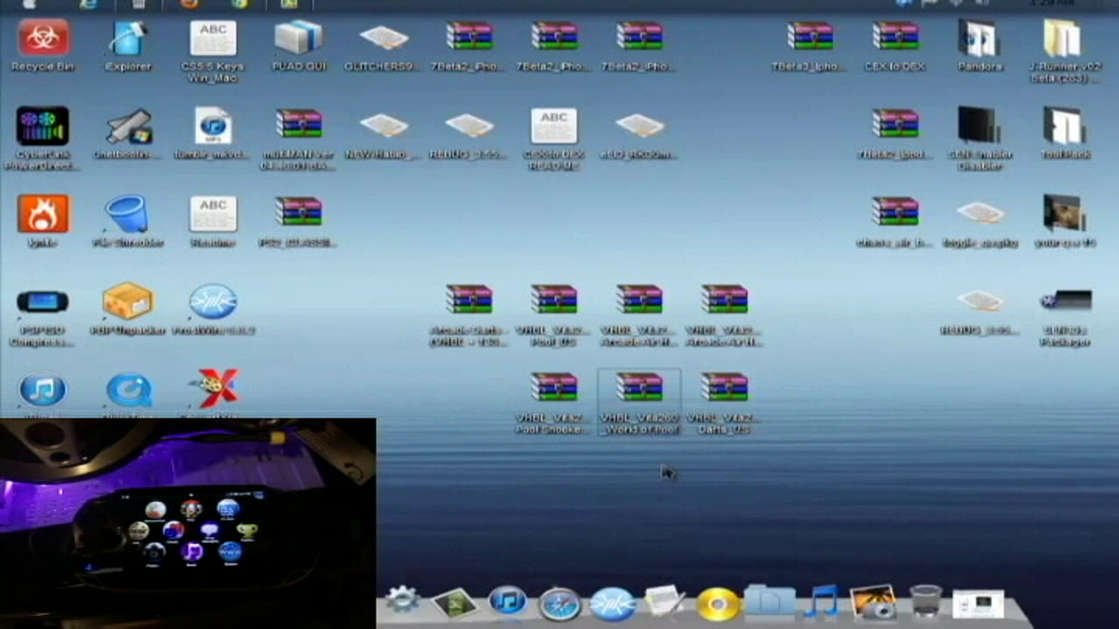
left_click(750, 401)
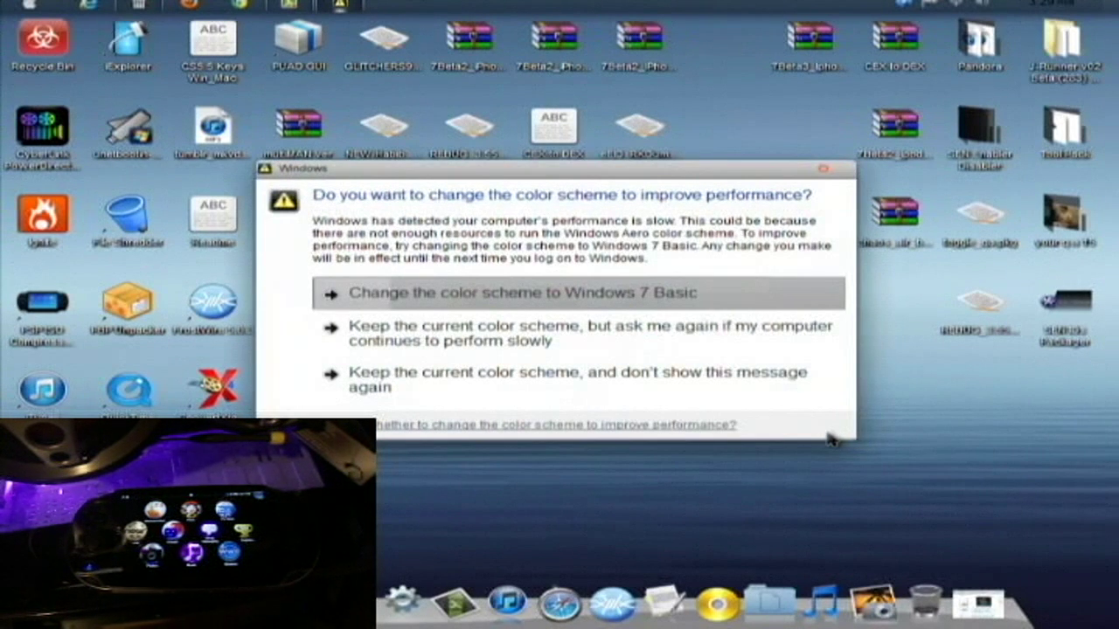
Step: Keep the current color scheme and stop the performance message from being shown again
left_click(682, 376)
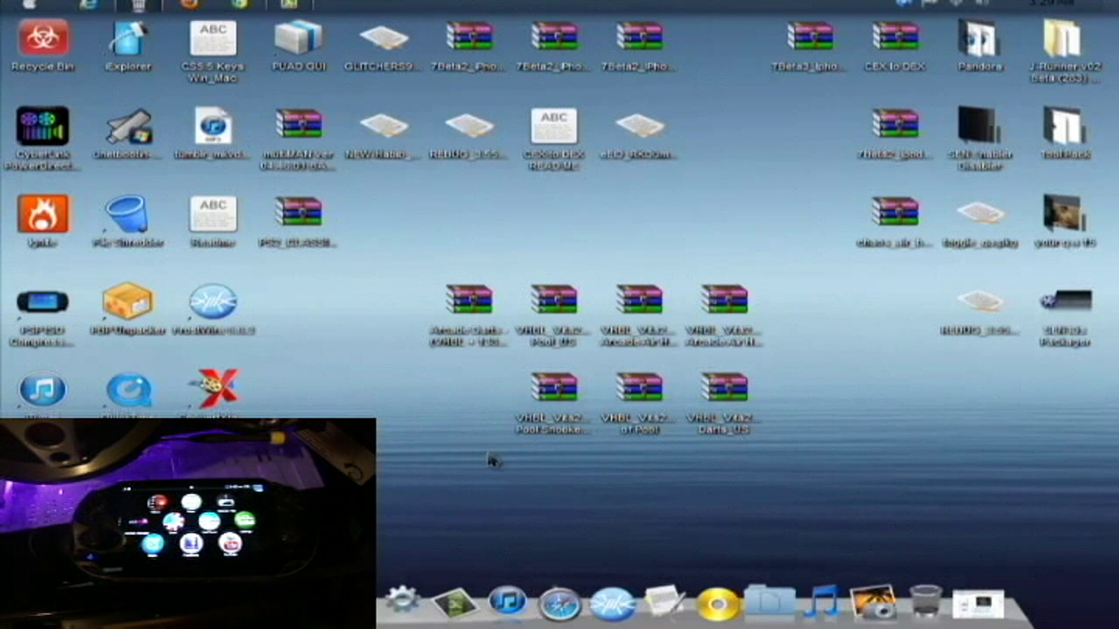
Step: Open the second save folder inside PSAVEDATA in the Documents library's PS Vita folder
left_click(138, 5)
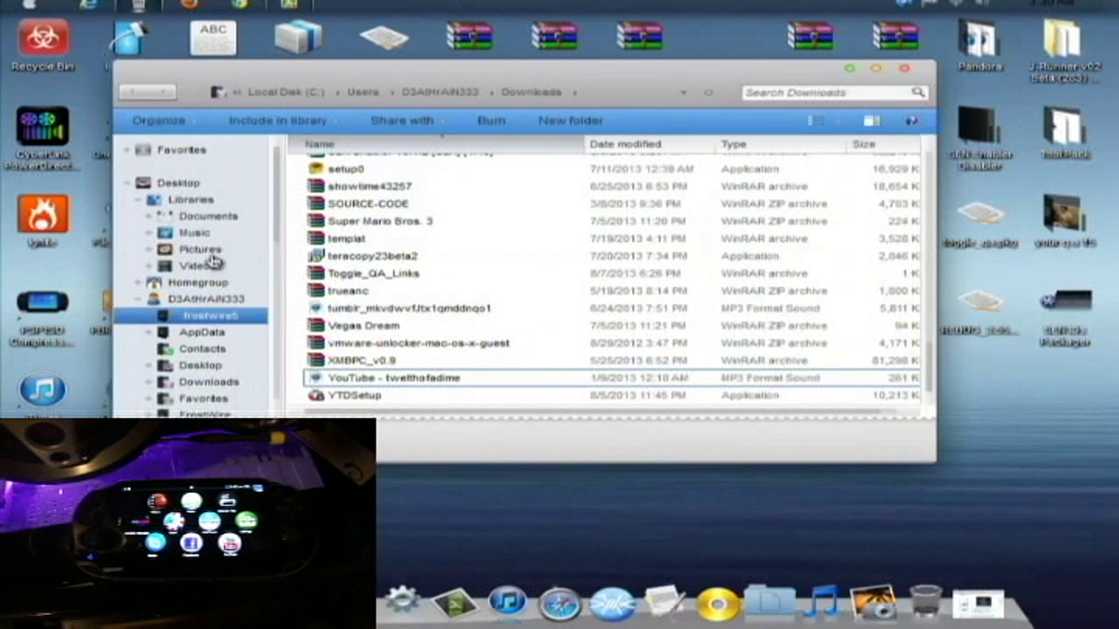
left_click(225, 217)
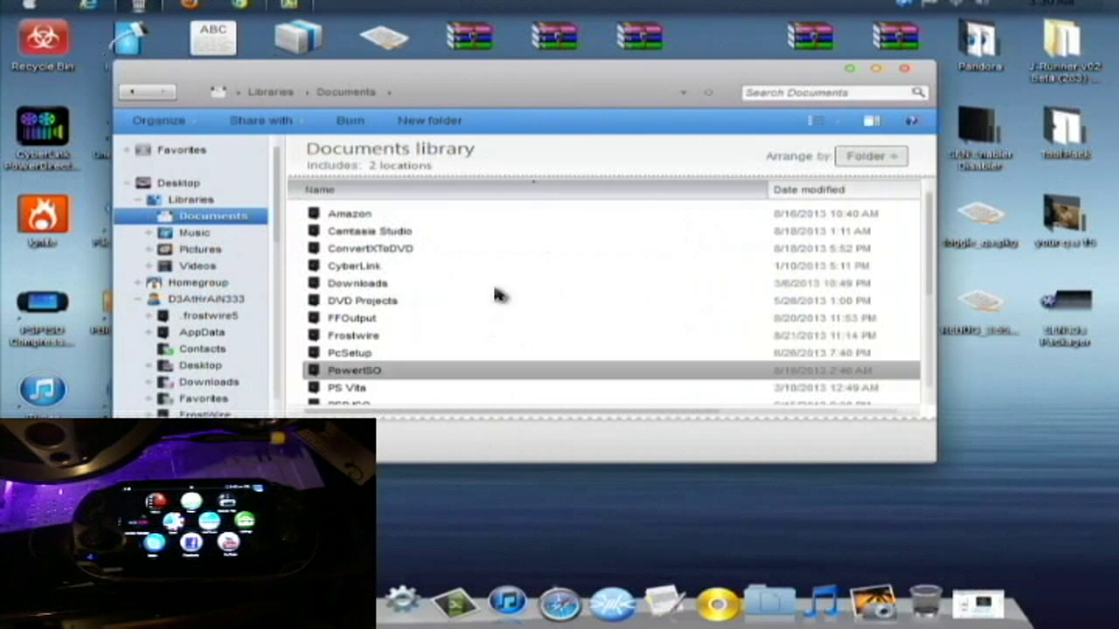
double_click(363, 389)
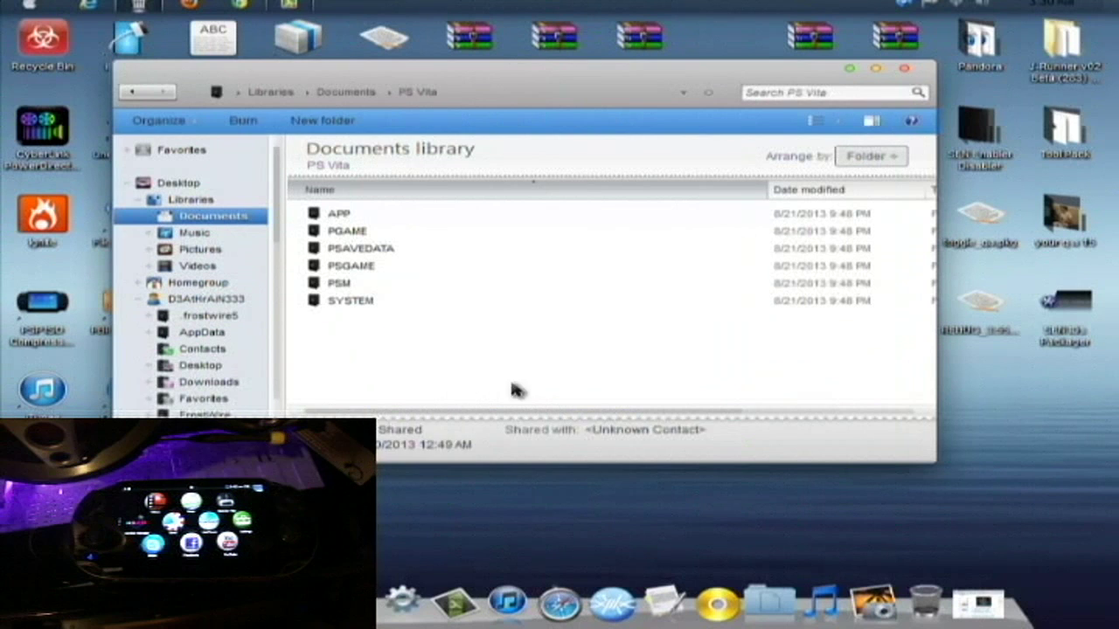
double_click(382, 253)
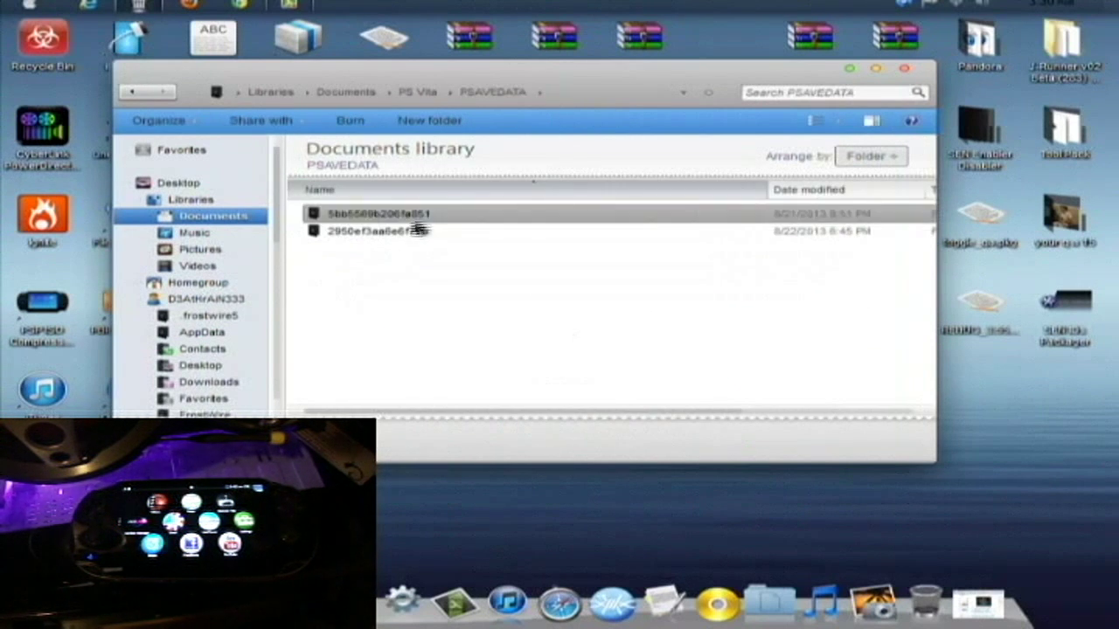
double_click(391, 232)
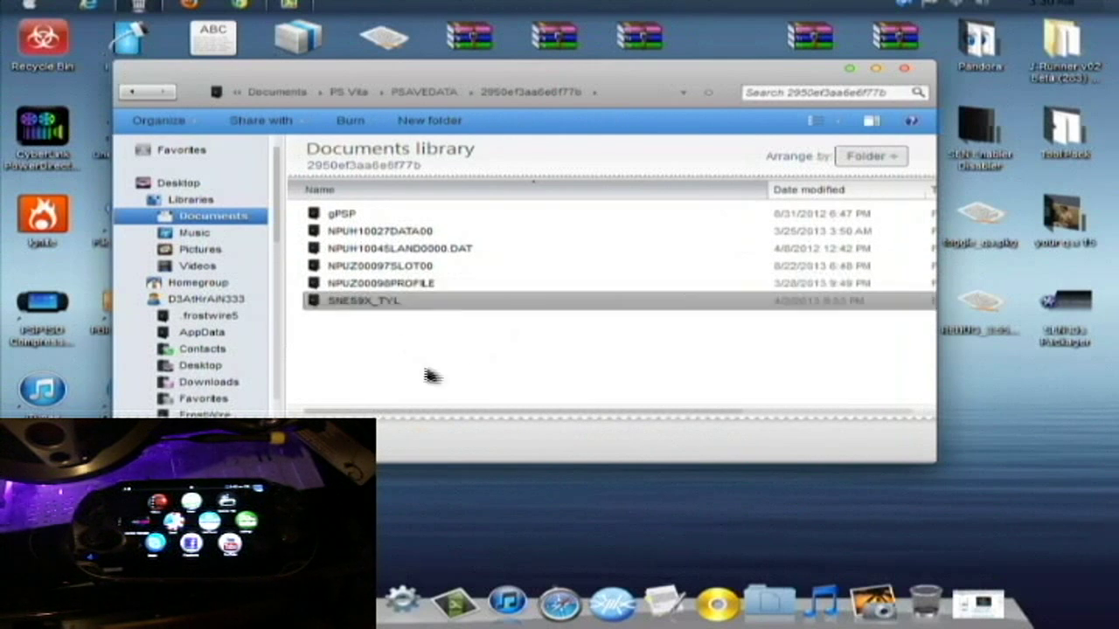
Step: Delete the NPUZ00097SLOT00 folder from the save folder, sending it to the Recycle Bin
left_click(450, 271)
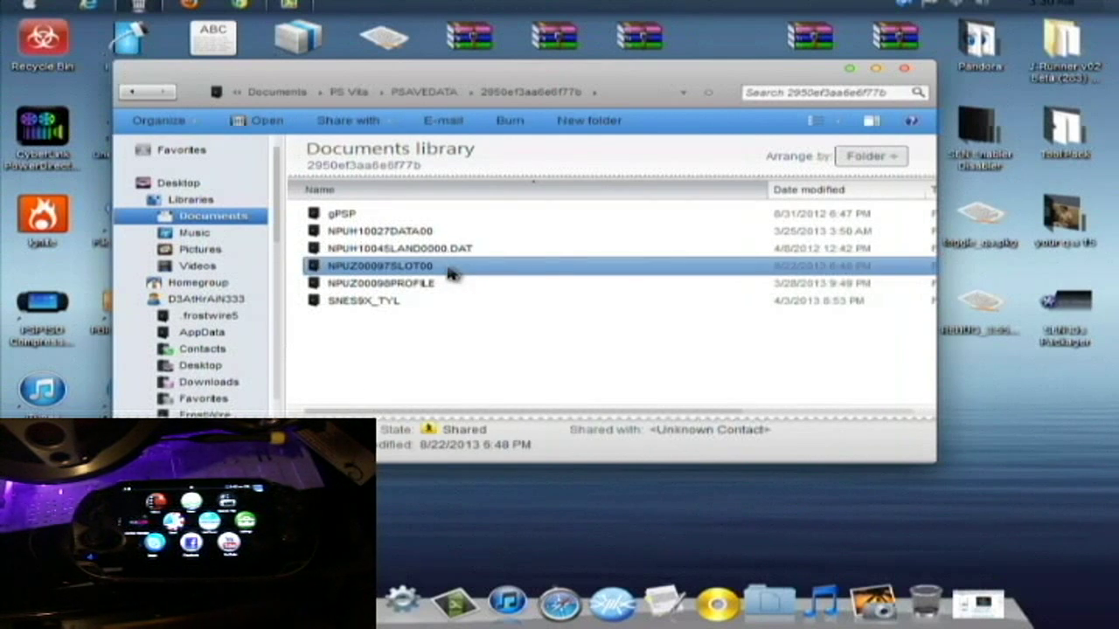
key("Delete")
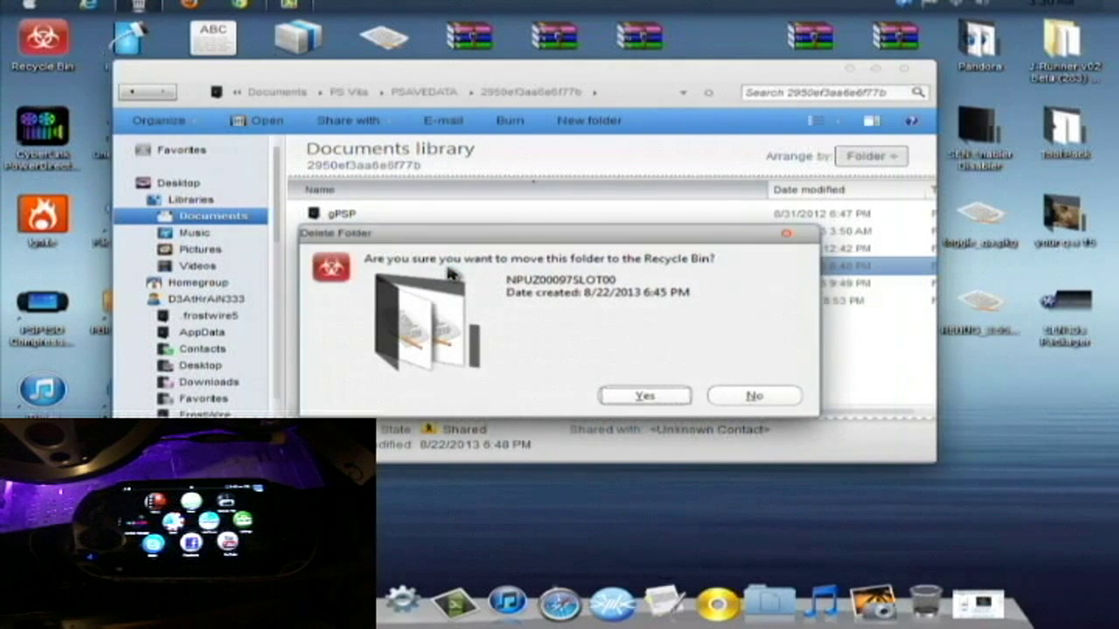
key("Return")
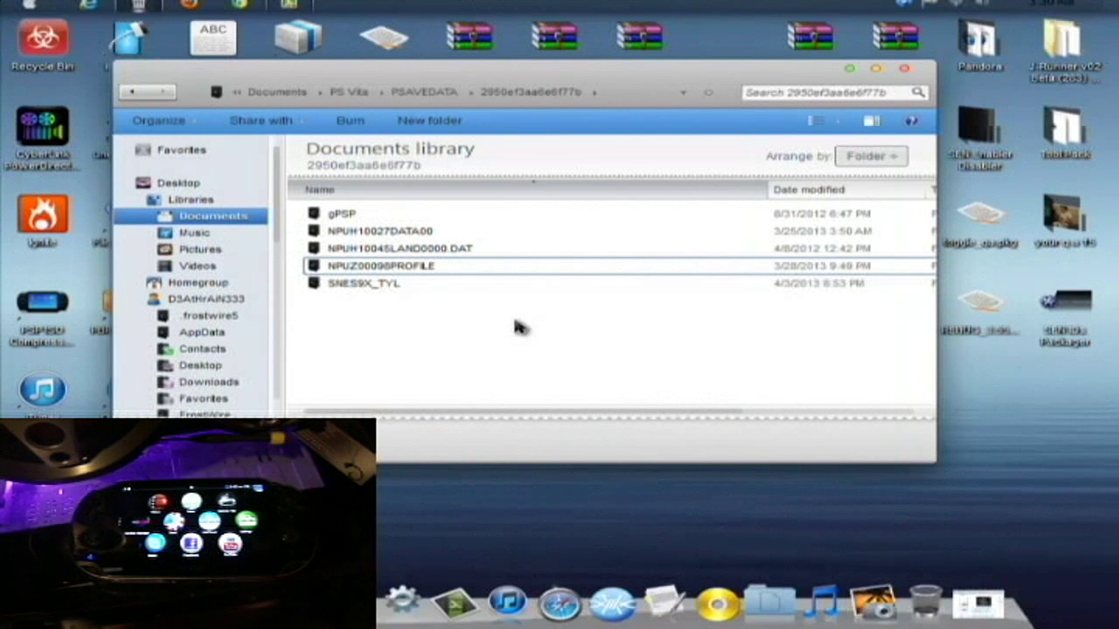
Step: Move the VHBL_Vita260_Arcade Darts_US archive to a free desktop spot and place the save folder's window beside it
left_click_drag(612, 82, 614, 495)
left_click_drag(728, 396, 813, 340)
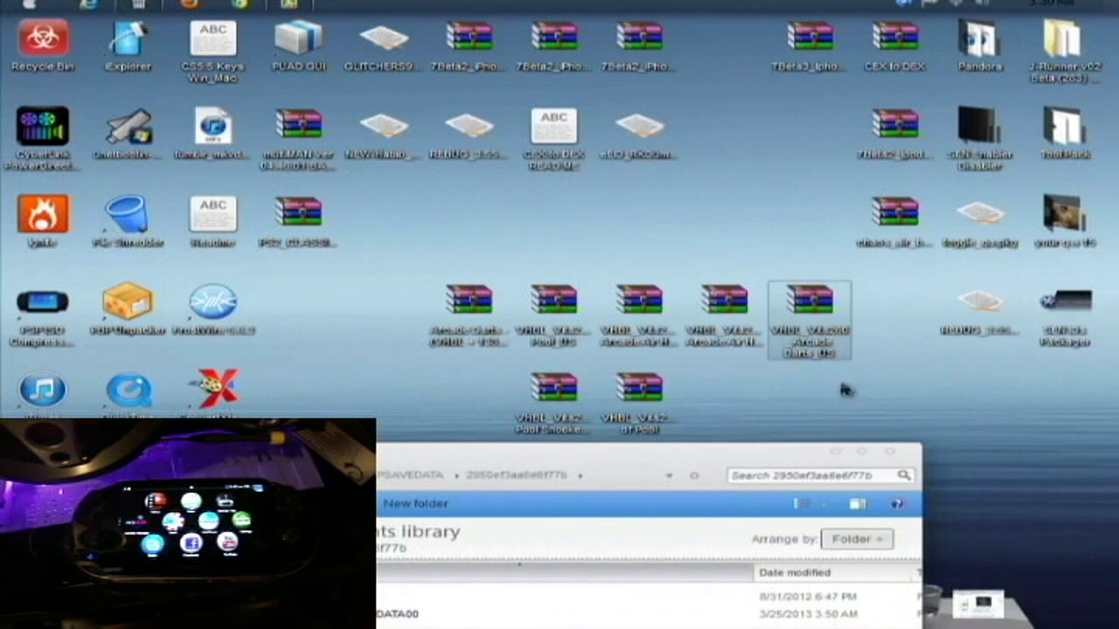
left_click_drag(661, 445, 552, 285)
left_click(821, 315)
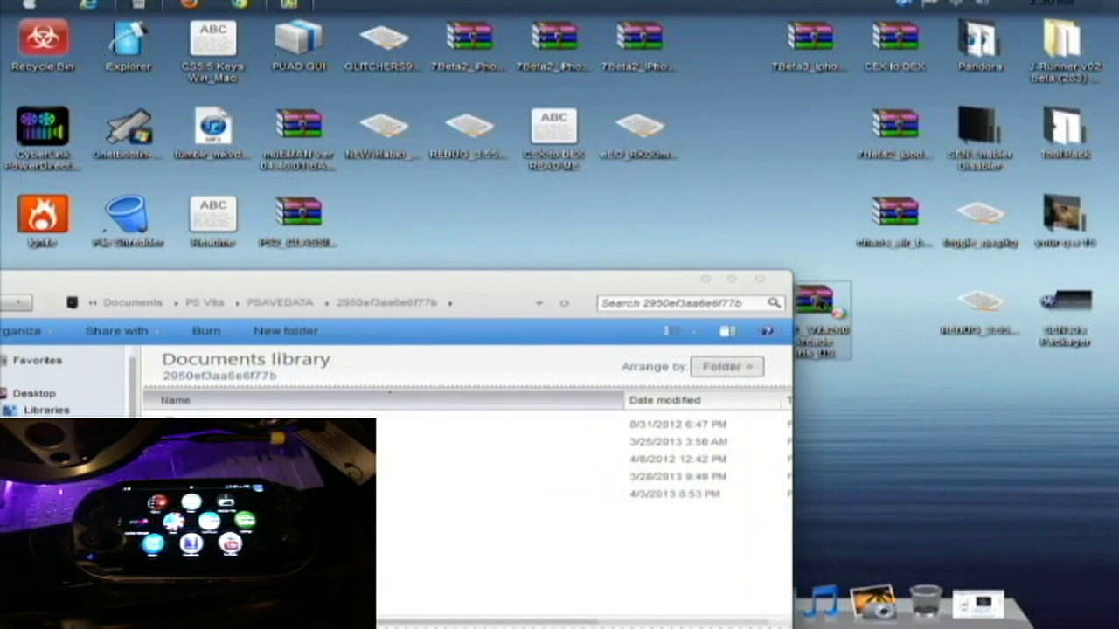
Step: Open the Arcade Darts_US archive, dismiss the license notice, and look through the files in NPUZ00097SLOT00 before returning to the archive's top level
double_click(820, 305)
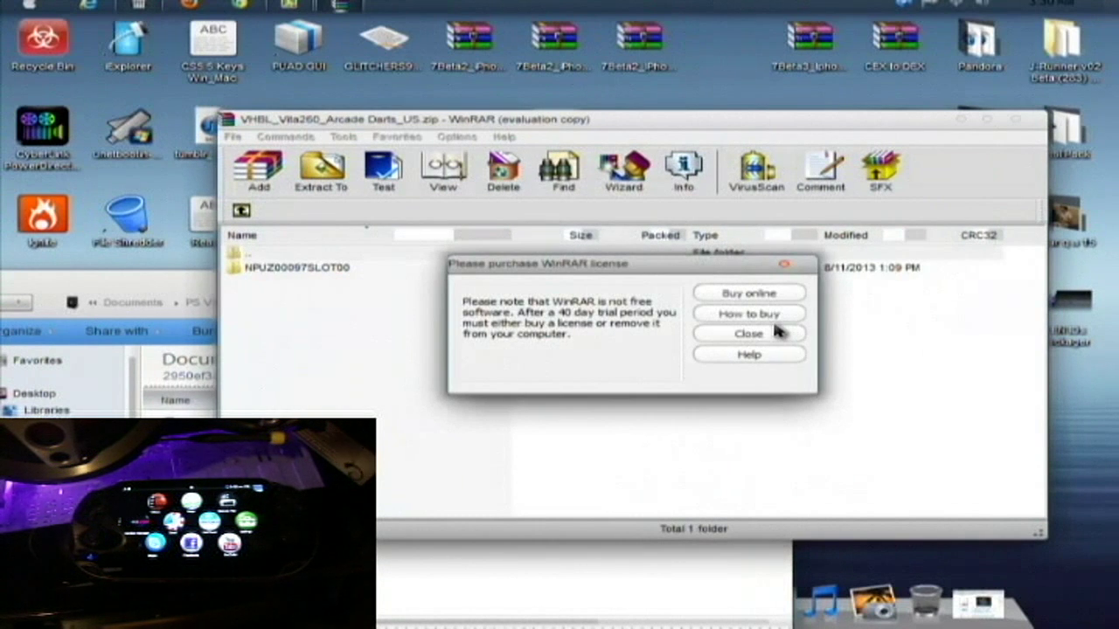
left_click(750, 334)
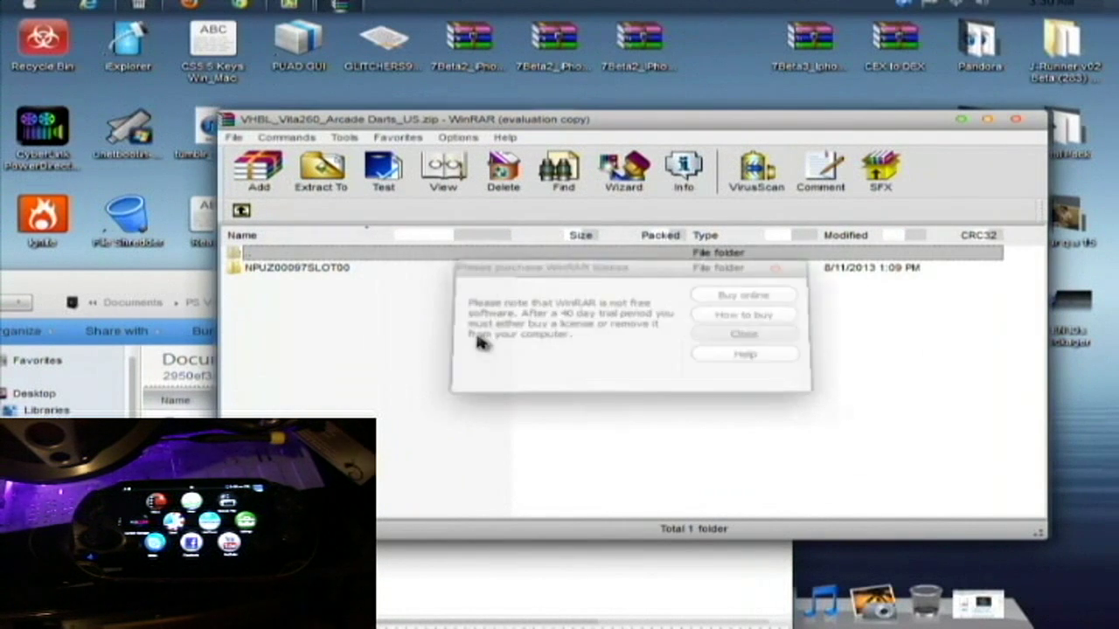
double_click(313, 271)
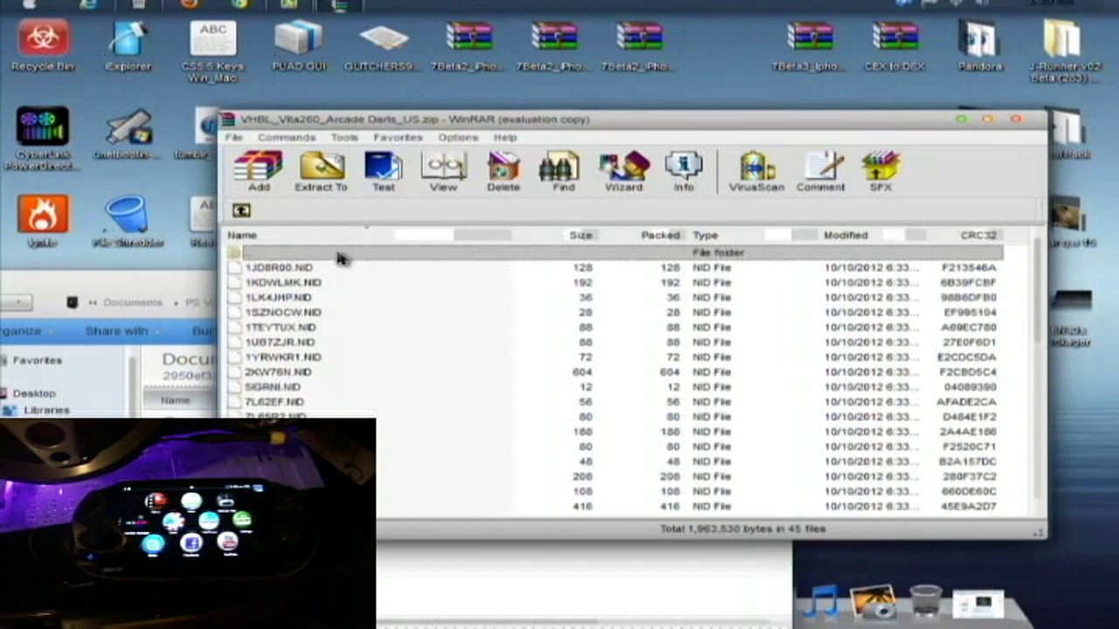
scroll(339, 313, "down", 3)
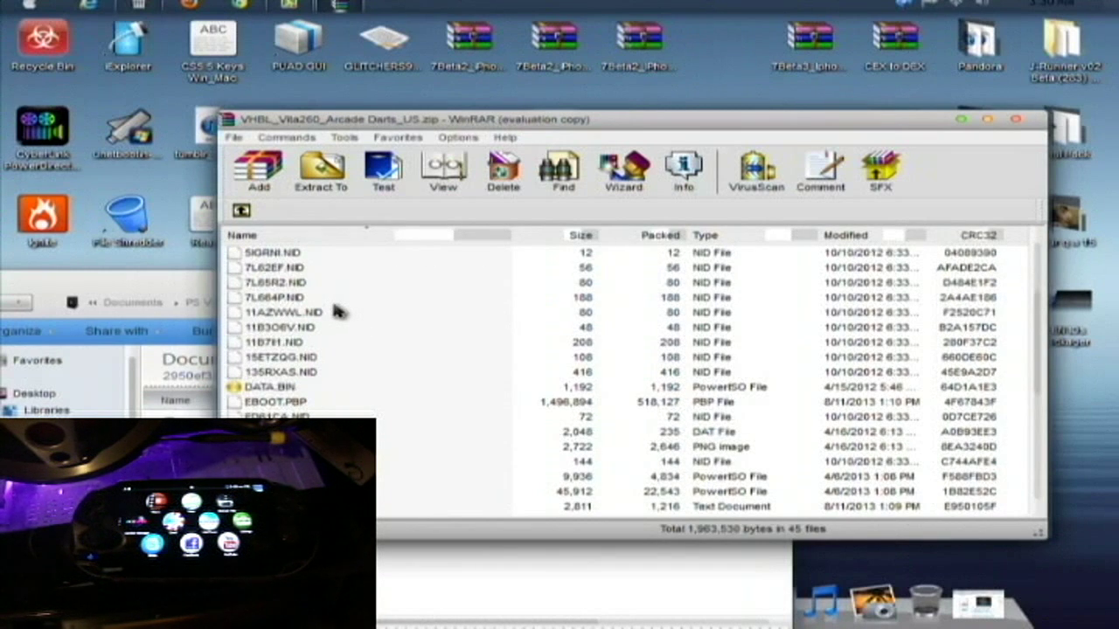
scroll(358, 365, "down", 2)
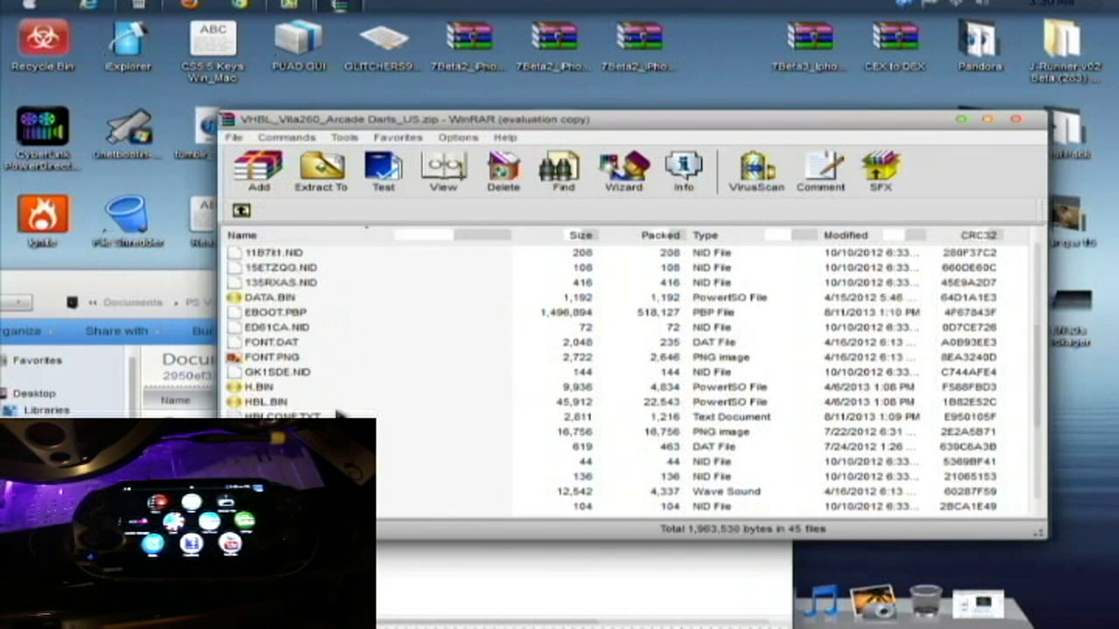
scroll(341, 417, "down", 4)
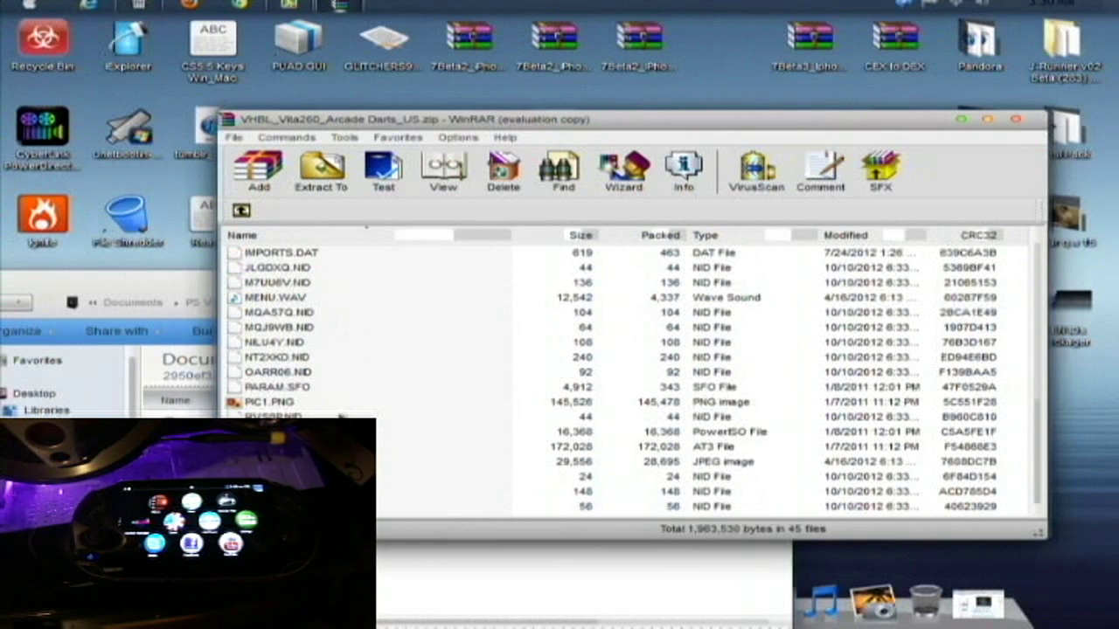
scroll(363, 407, "up", 10)
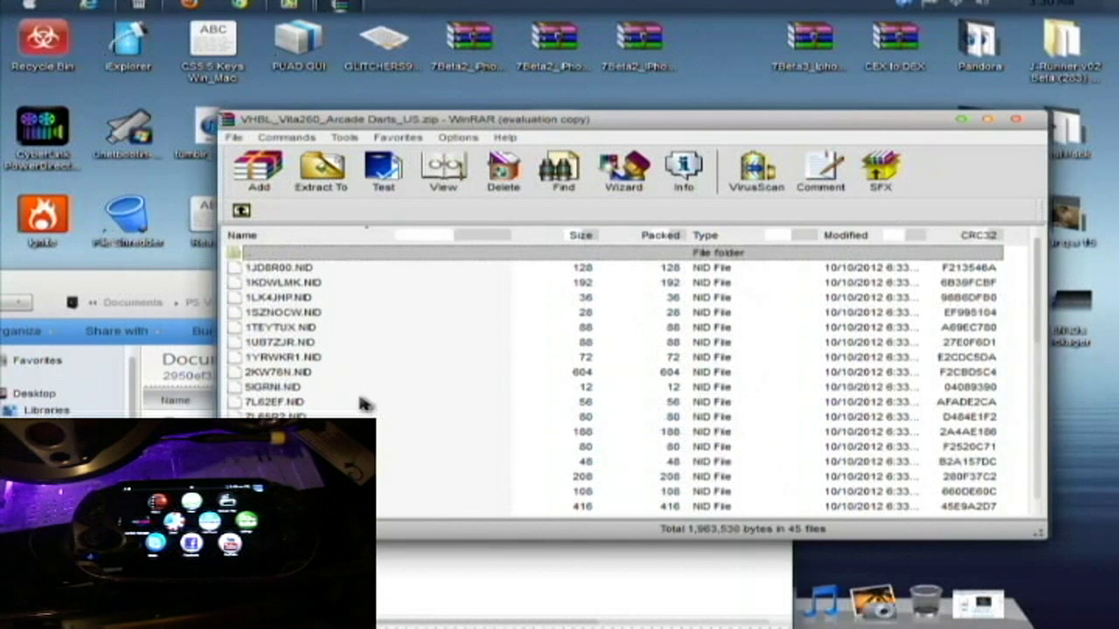
left_click(241, 211)
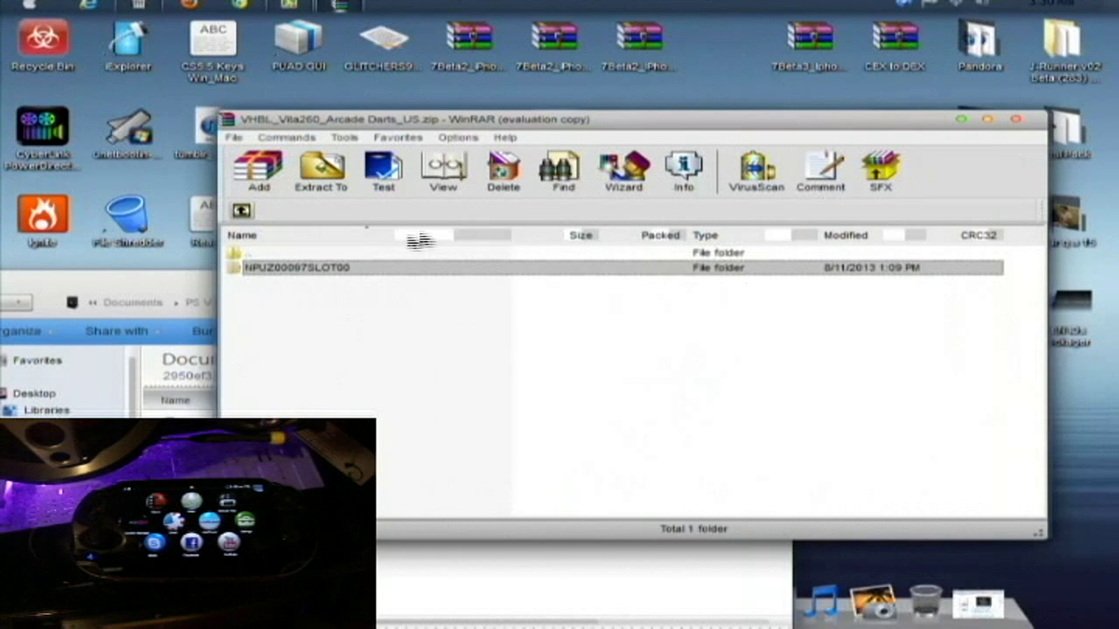
Step: Go back to the Desktop listing in WinRAR and open the Arcade Air Hocky_BowlingEU archive to view its save folder
left_click_drag(535, 117, 659, 81)
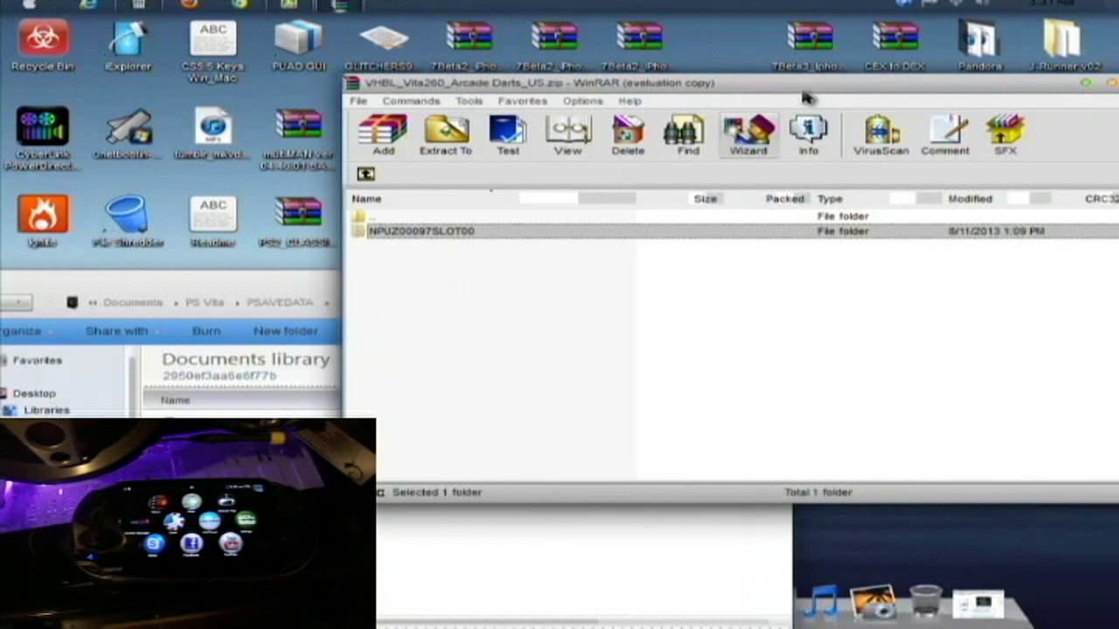
left_click_drag(791, 92, 732, 115)
left_click(306, 195)
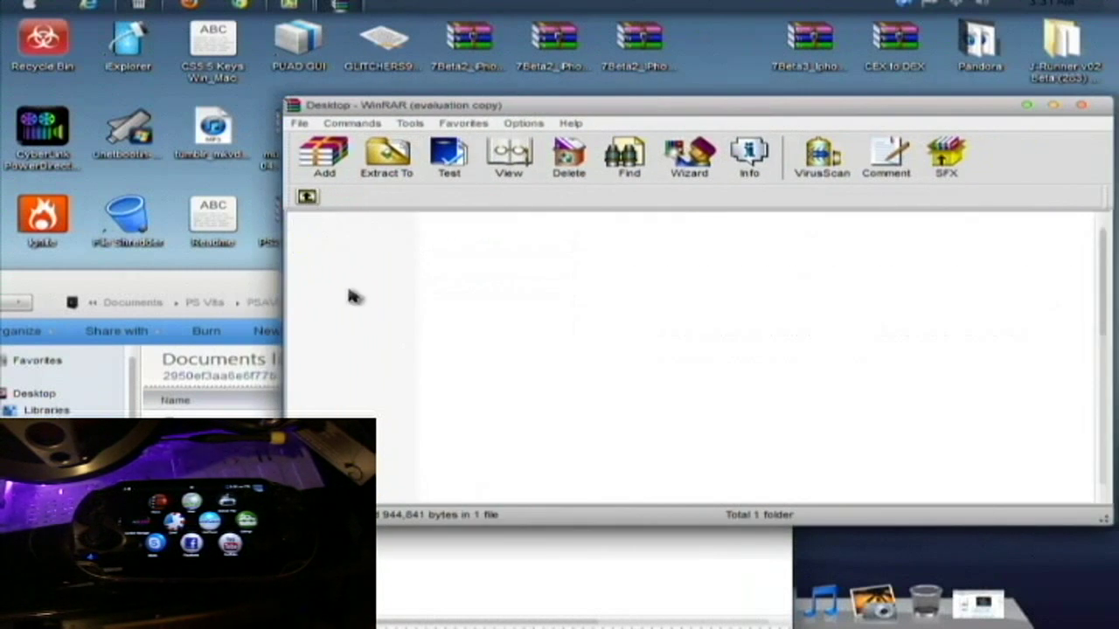
scroll(410, 354, "down", 2)
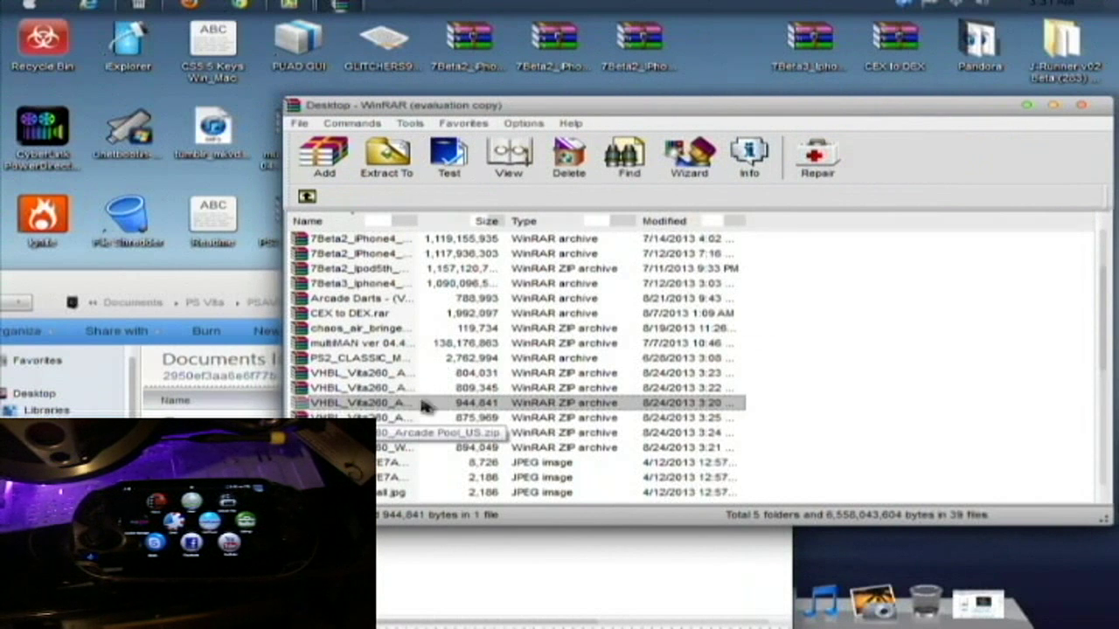
left_click(381, 374)
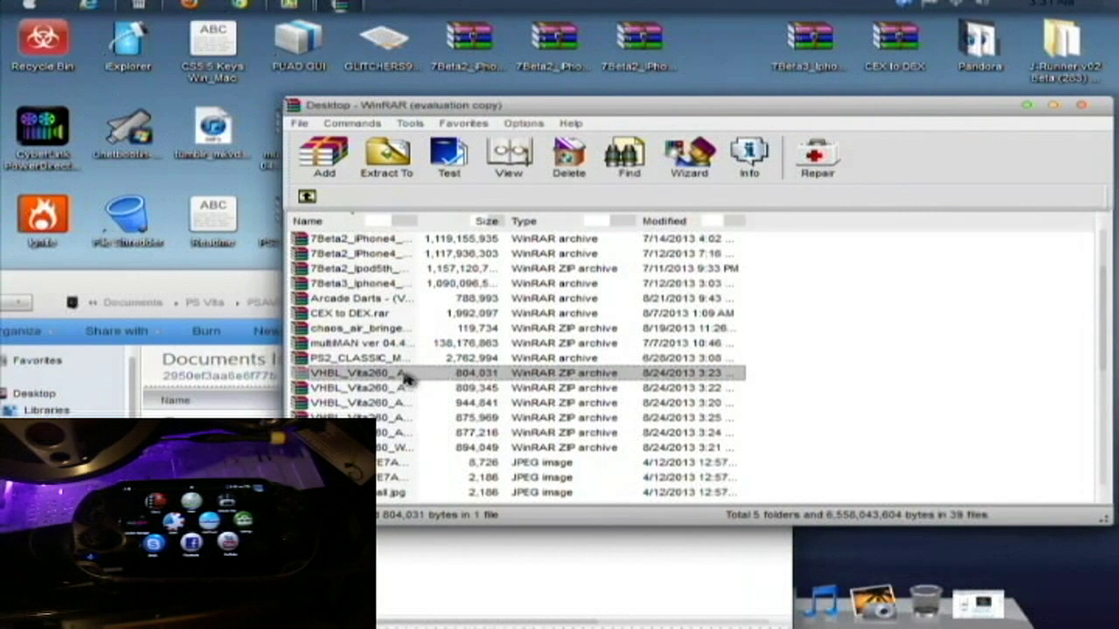
double_click(397, 375)
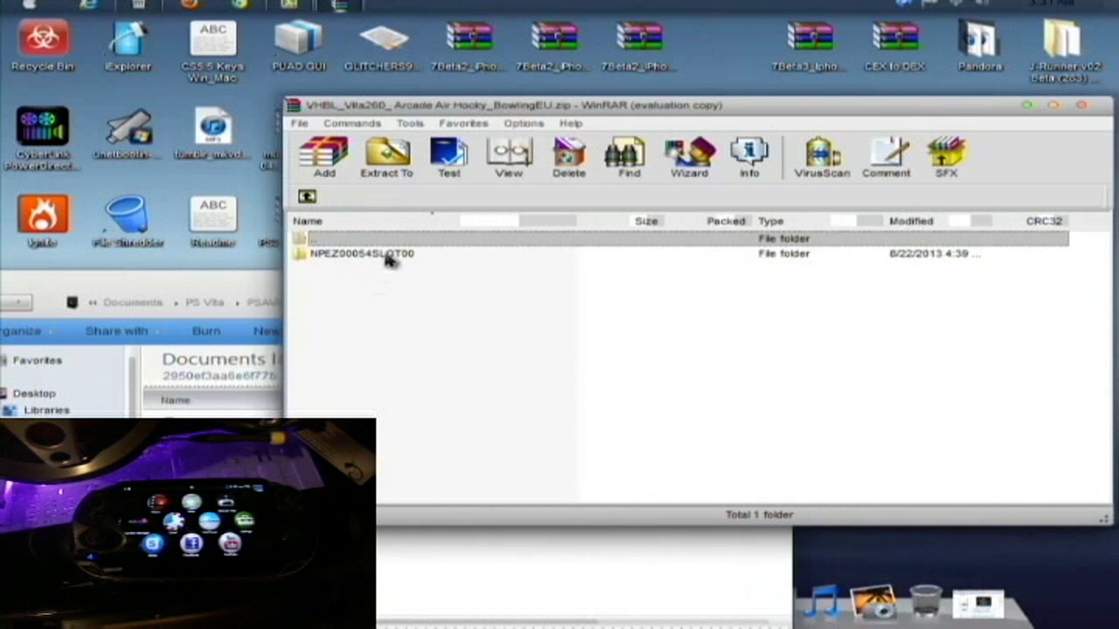
Step: Return to the Desktop listing and open VHBL_Vita260_Arcade Pool_US.zip
left_click(307, 196)
left_click_drag(409, 475, 381, 450)
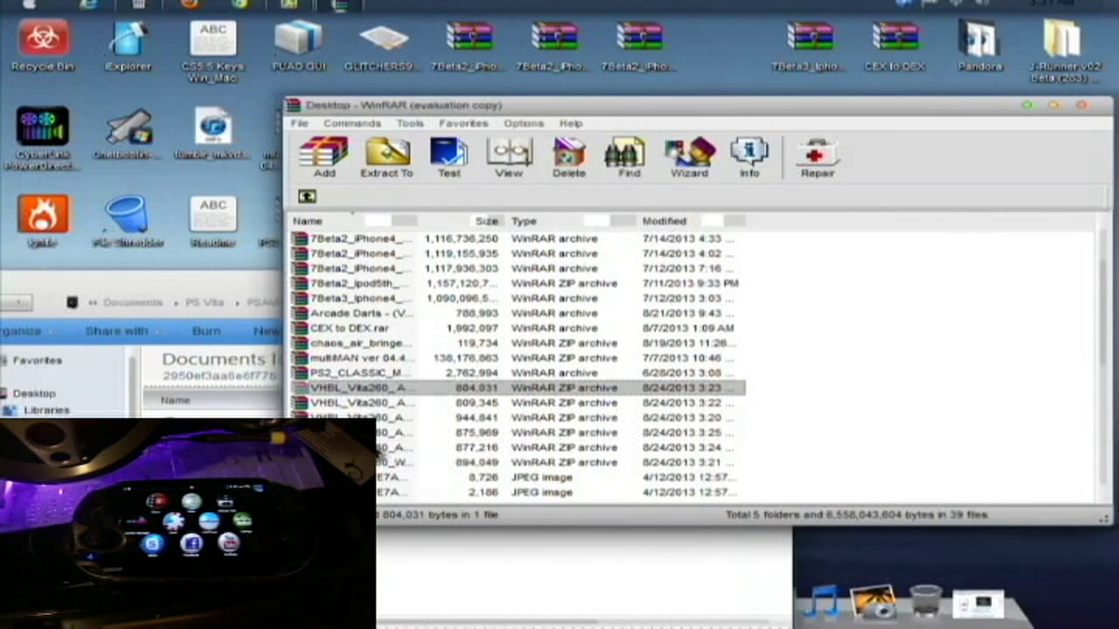
key("Return")
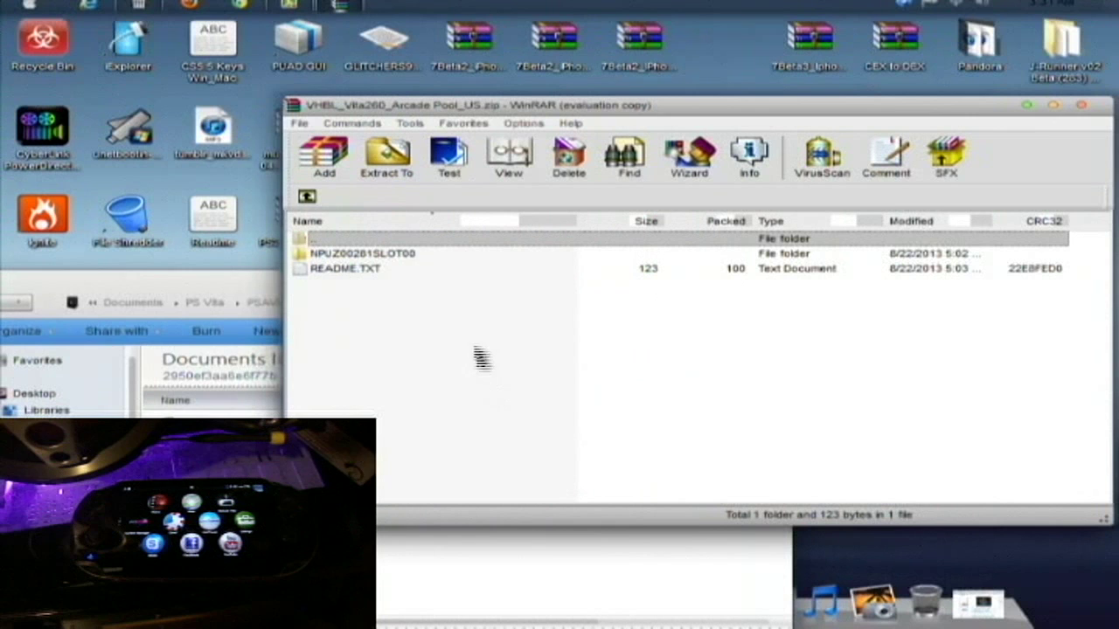
Step: Open README.TXT from the Arcade Pool_US archive and read the full line of exploit trigger instructions
double_click(374, 273)
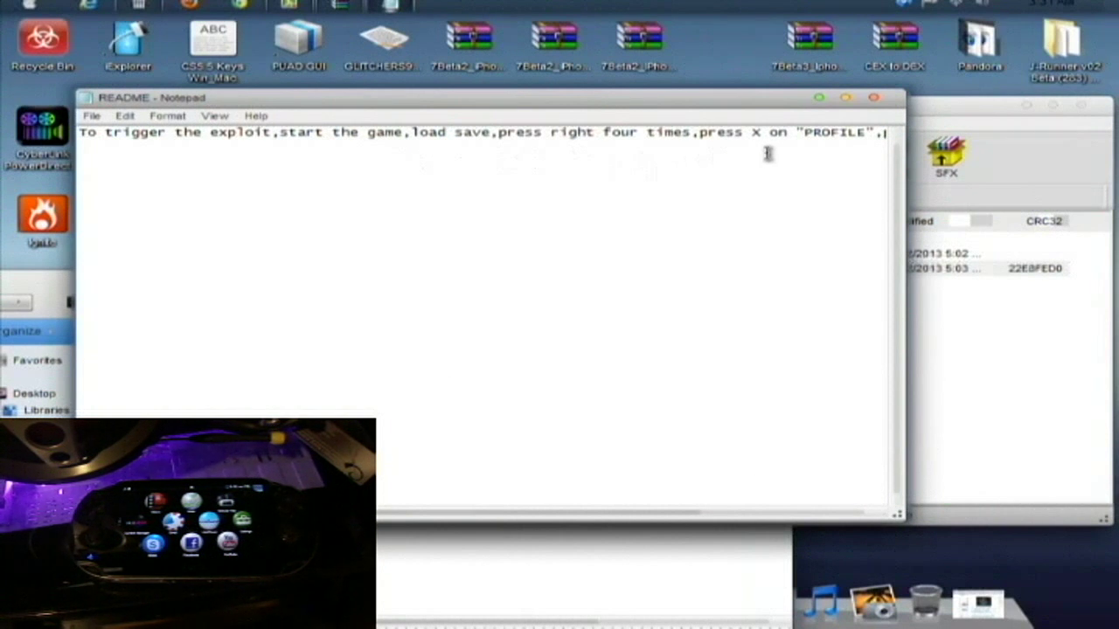
left_click_drag(774, 103, 738, 98)
left_click_drag(708, 518, 858, 528)
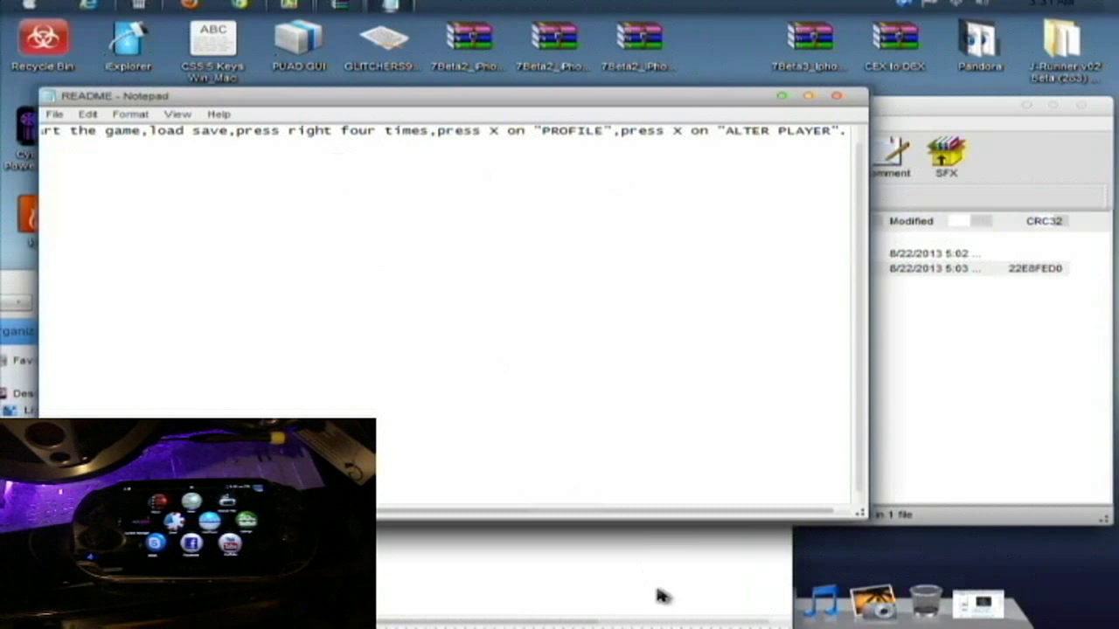
left_click_drag(678, 521, 501, 511)
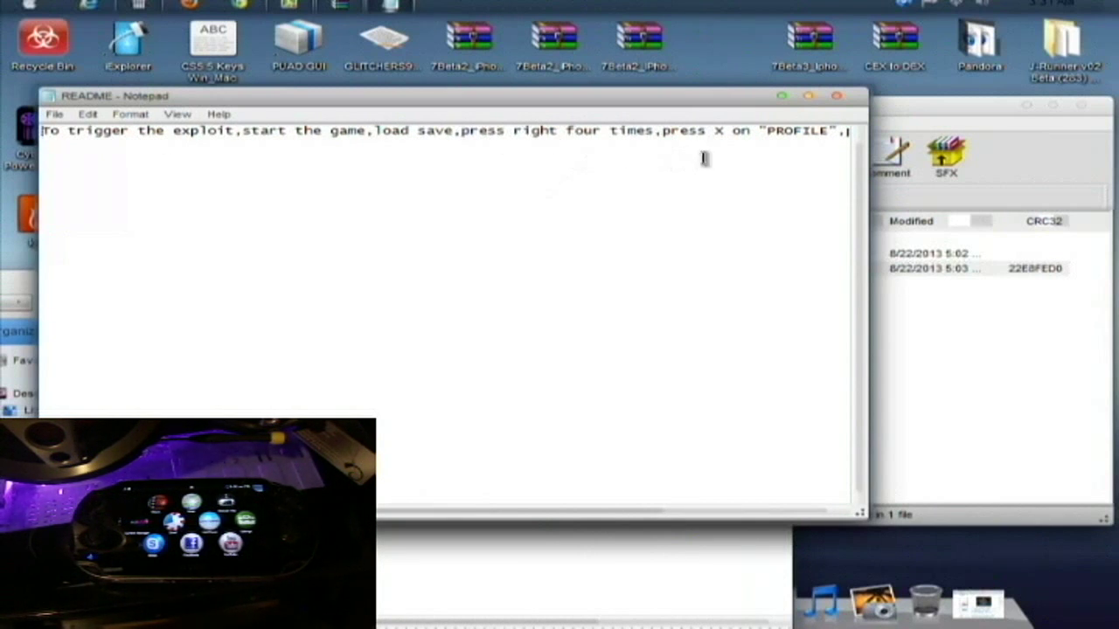
Step: Read the end of the trigger instructions in the Arcade Pool_US README, close it and deselect the file
left_click_drag(644, 515, 831, 517)
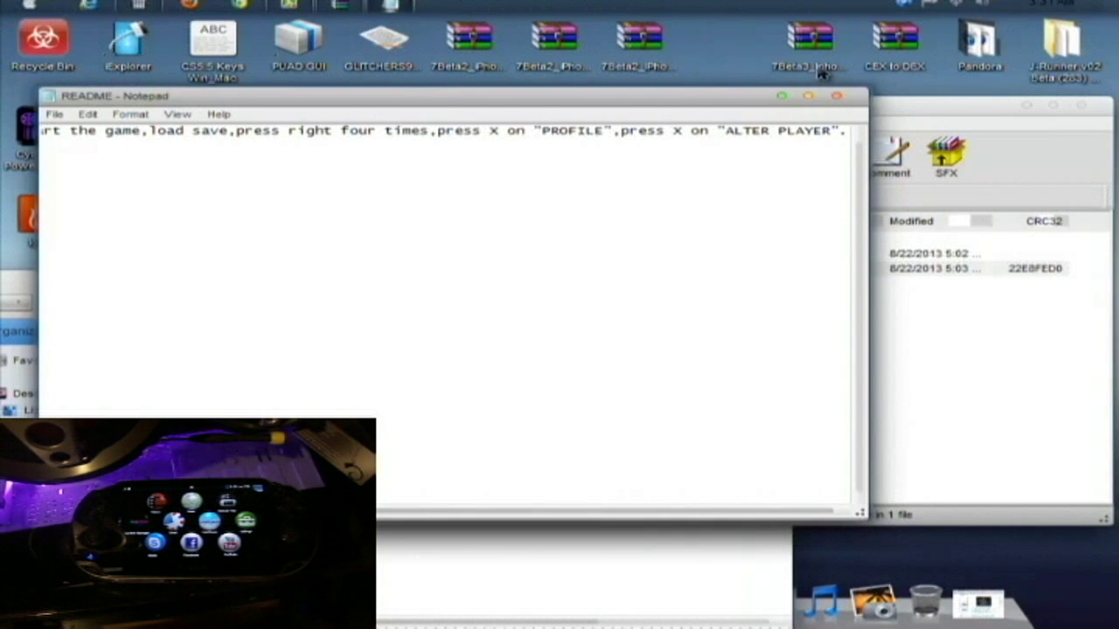
left_click(837, 97)
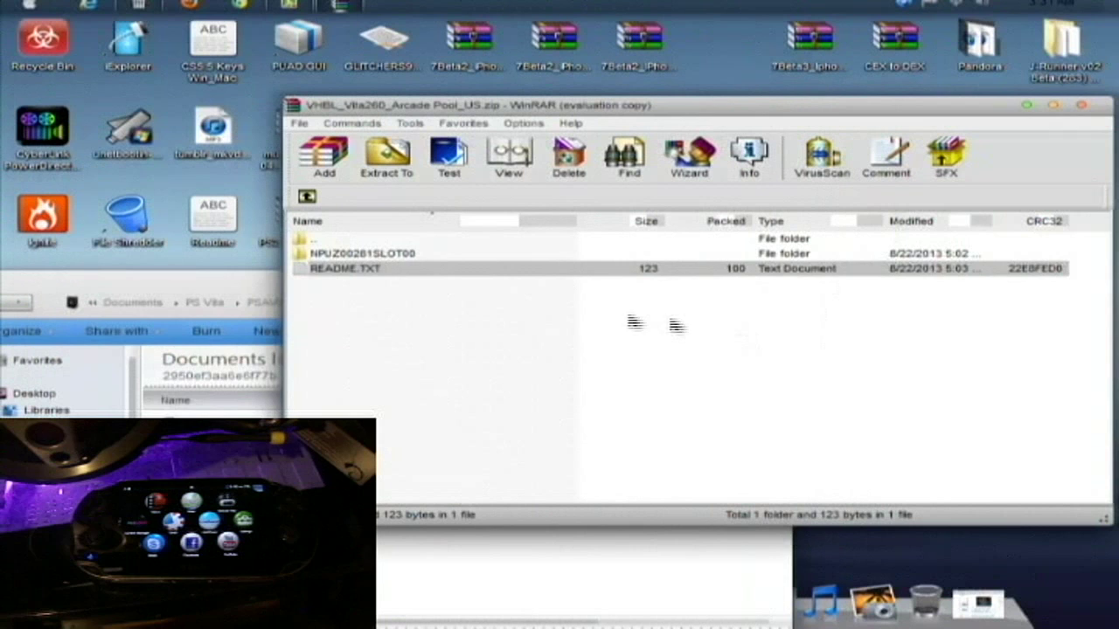
left_click(405, 300)
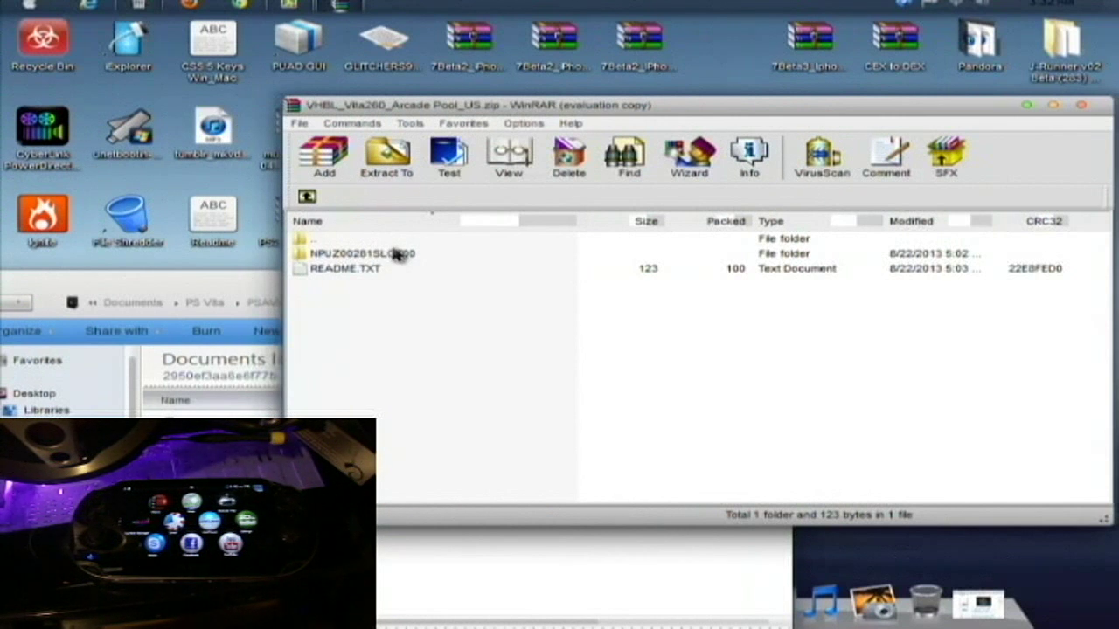
Step: Copy the NPUZ00281SLOT00 folder from the Arcade Pool_US archive into the PSAVEDATA subfolder 2950ef3aa6e6f77b
left_click_drag(393, 257, 424, 565)
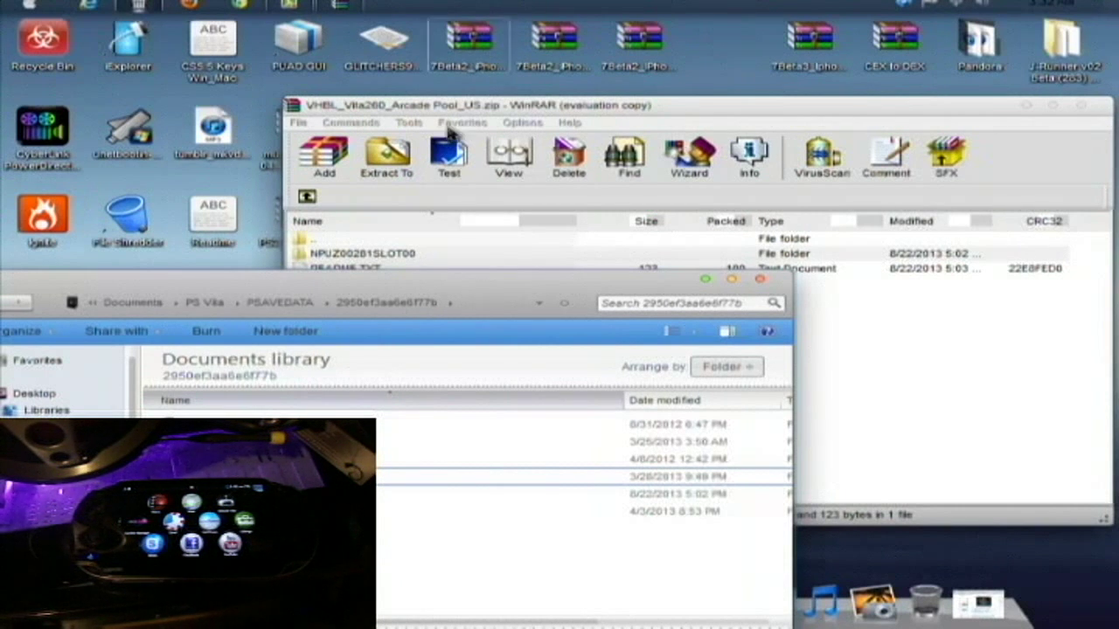
left_click_drag(545, 282, 631, 241)
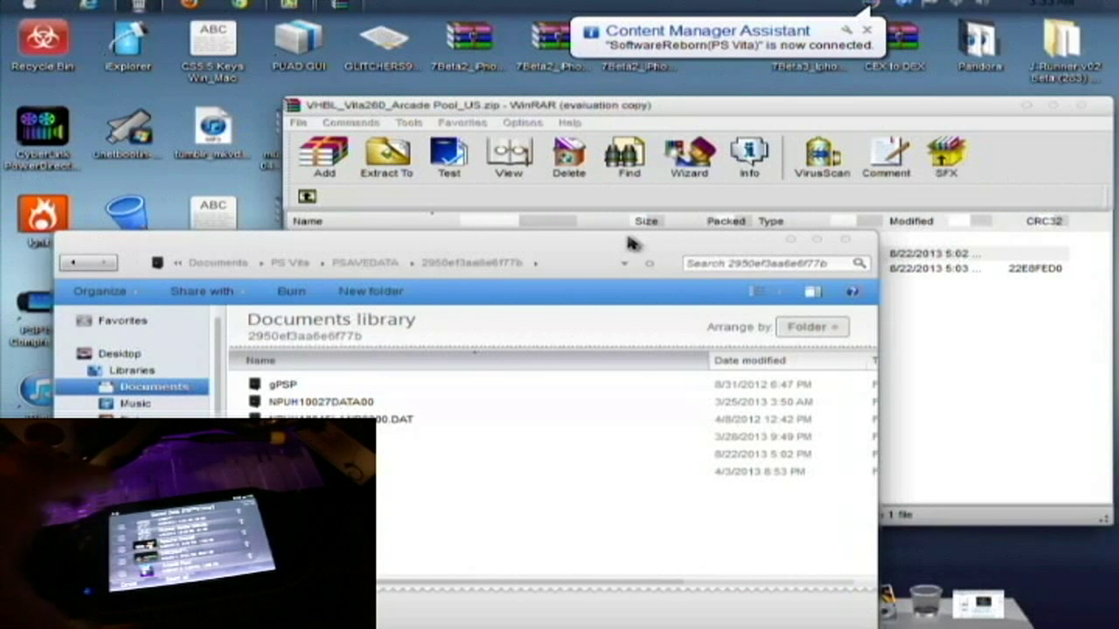
Step: Open VHBL_Vita260_Arcade Darts_US.zip from the Desktop listing and copy its NPUZ00097SLOT00 folder into the PSAVEDATA subfolder 2950ef3aa6e6f77b
left_click(582, 107)
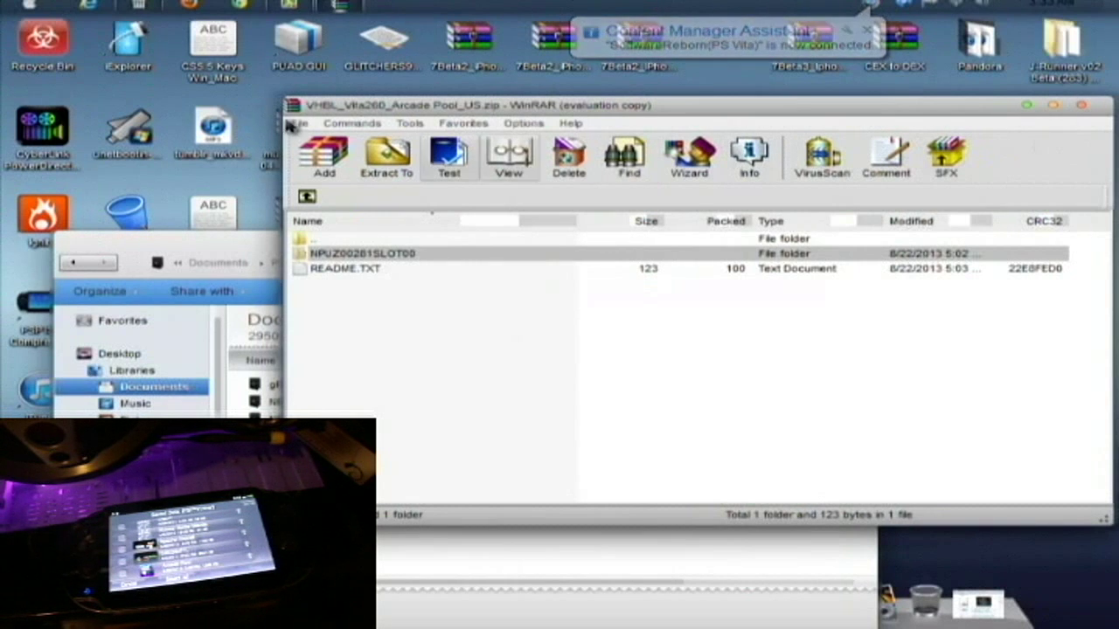
left_click(307, 195)
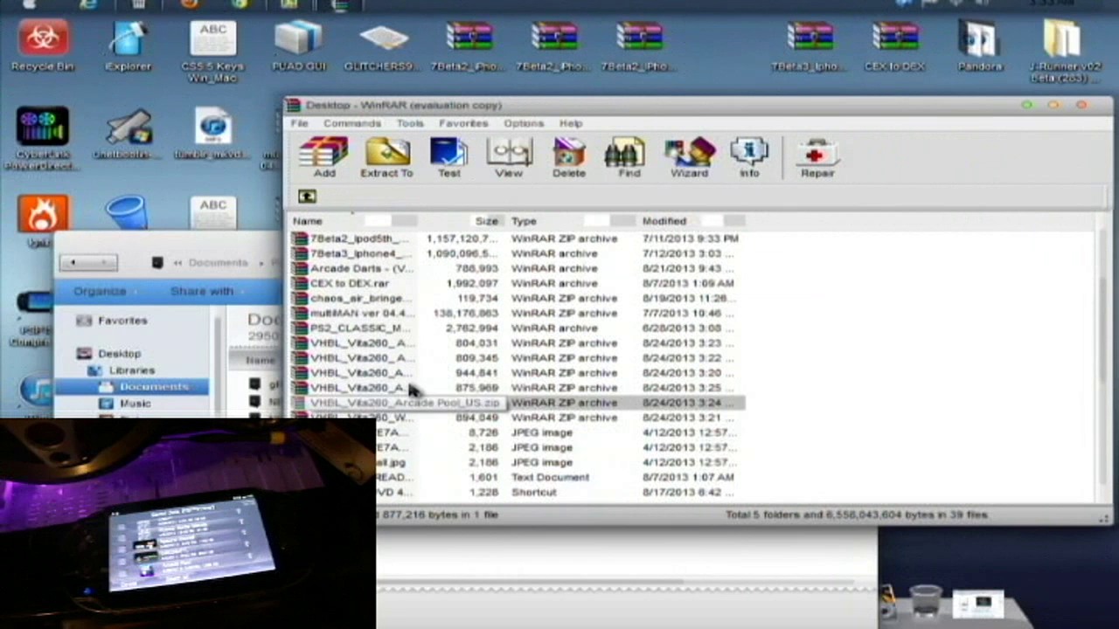
left_click(402, 374)
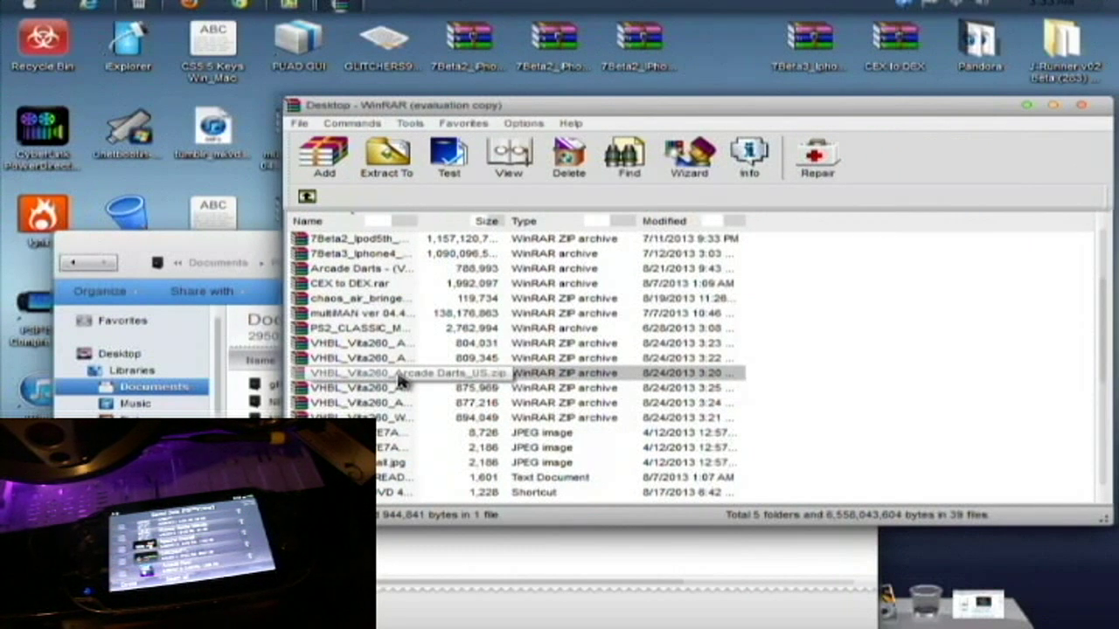
double_click(399, 378)
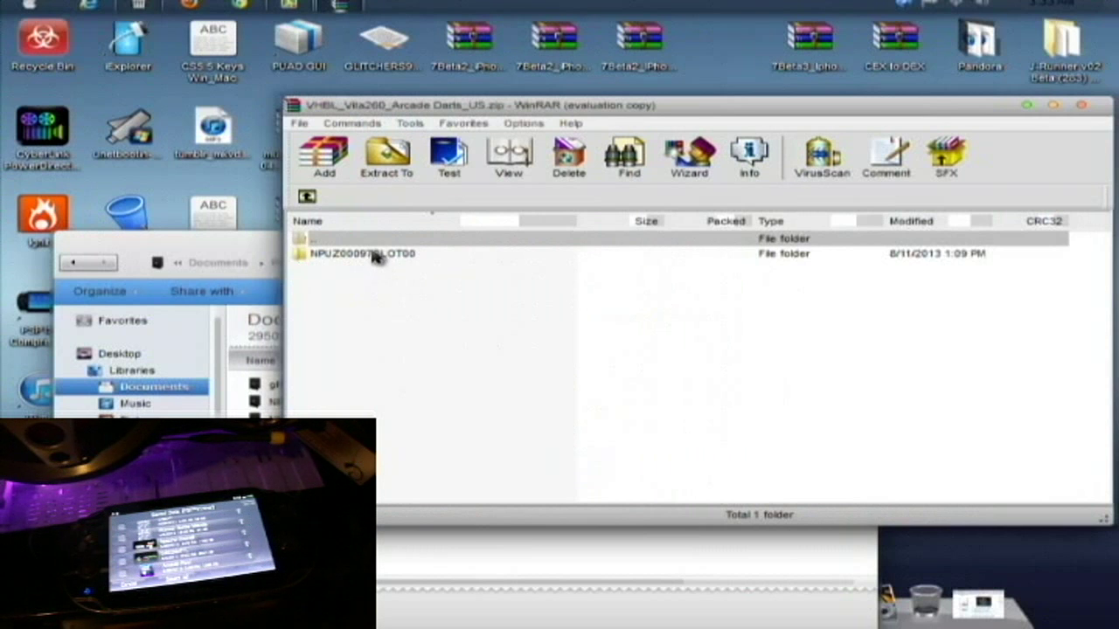
left_click_drag(375, 252, 479, 547)
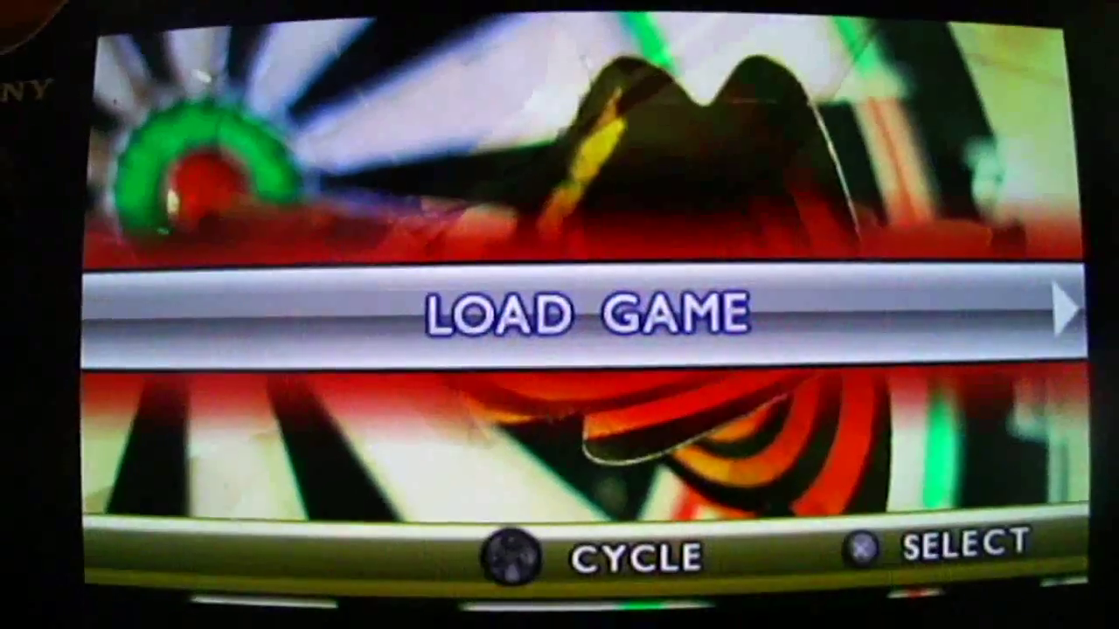
Step: Load the VHBL save in Arcade Darts on the Vita and confirm installing the gPSP homebrew from wMenu
key("Return")
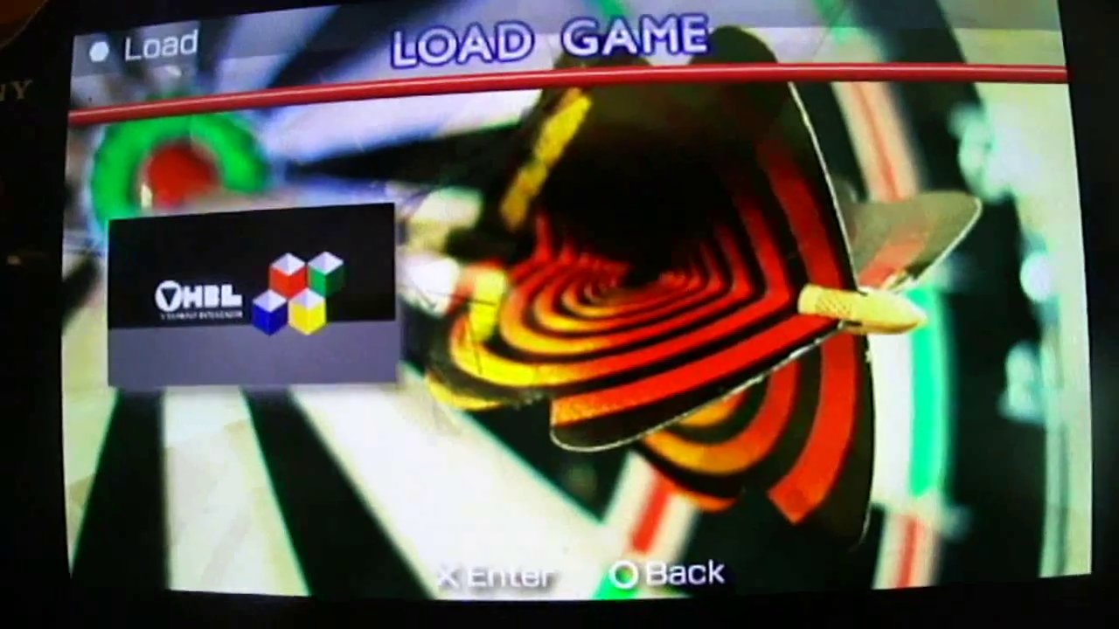
key("Return")
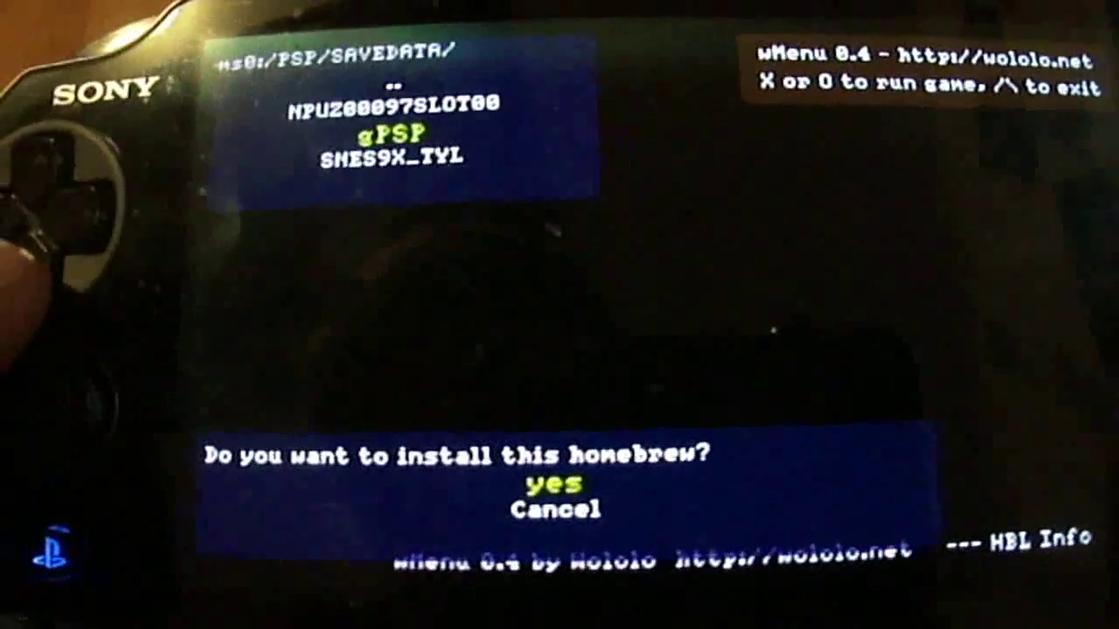
key("Return")
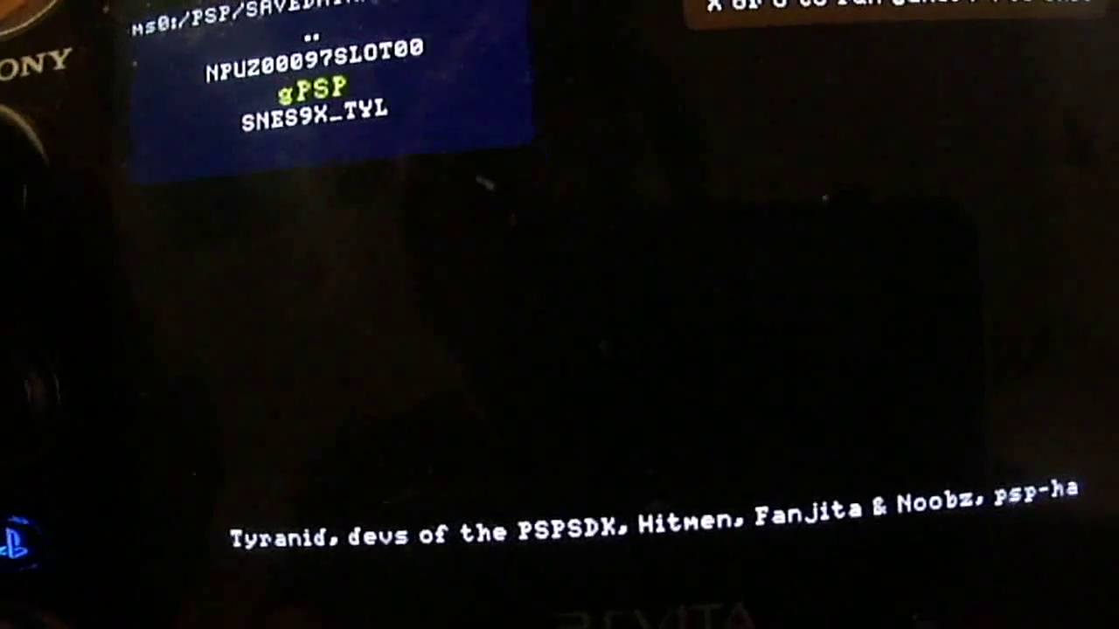
Step: Browse to the GBA/ROM folder in gpSP and start Super Mario World Advanced 2.gba
key("Down")
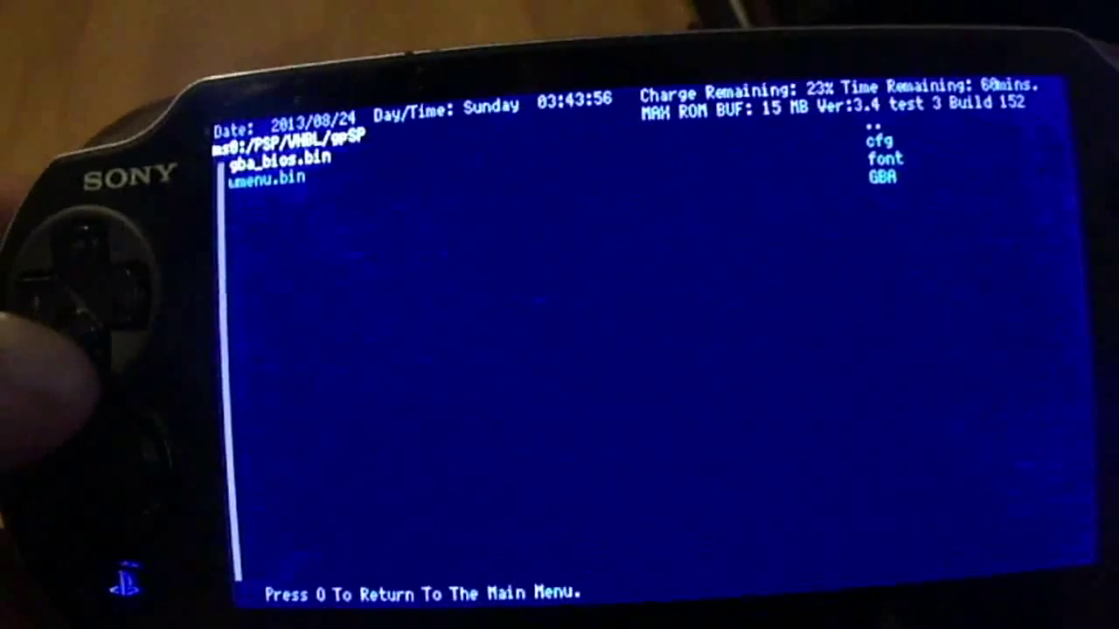
key("Up")
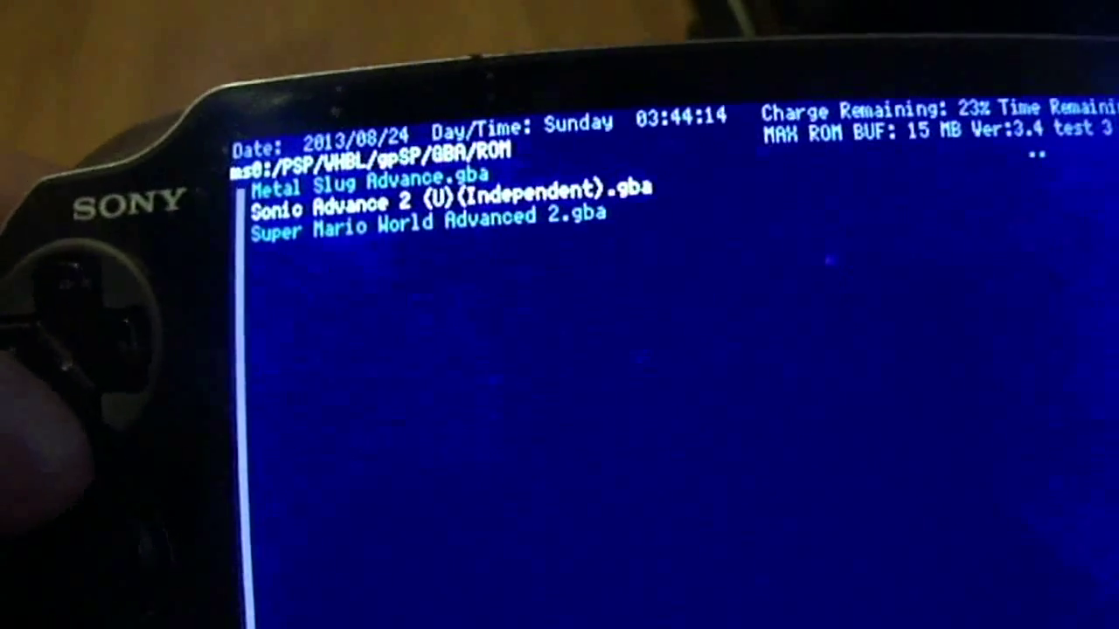
key("Down")
key("Return")
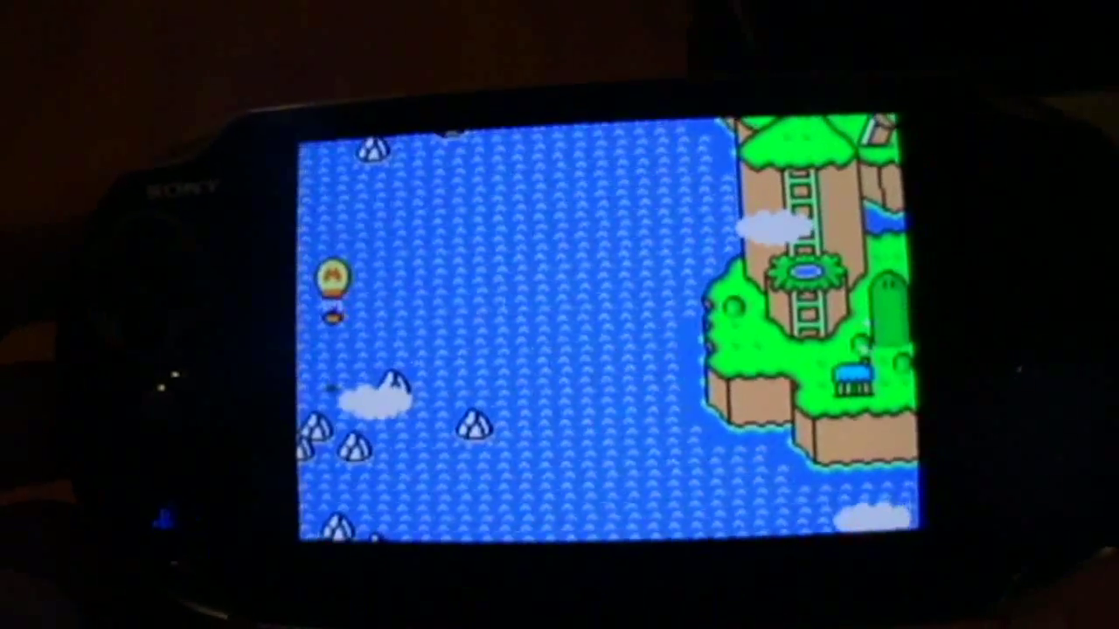
Step: Leave the running game and close its LiveArea page to return to the Vita home screen
key("super")
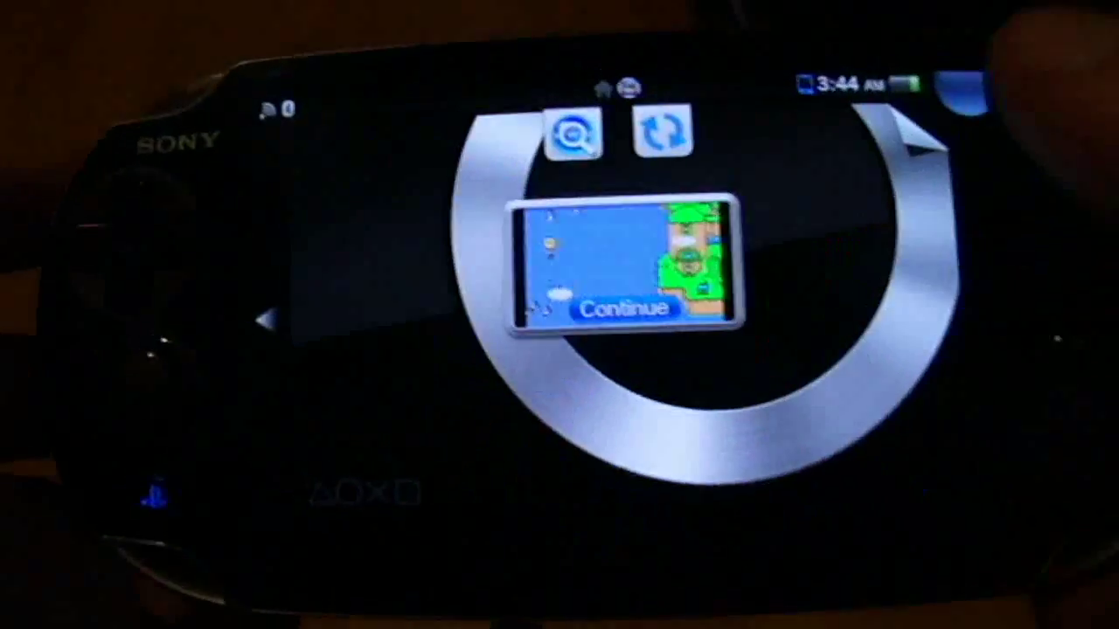
left_click_drag(918, 145, 525, 368)
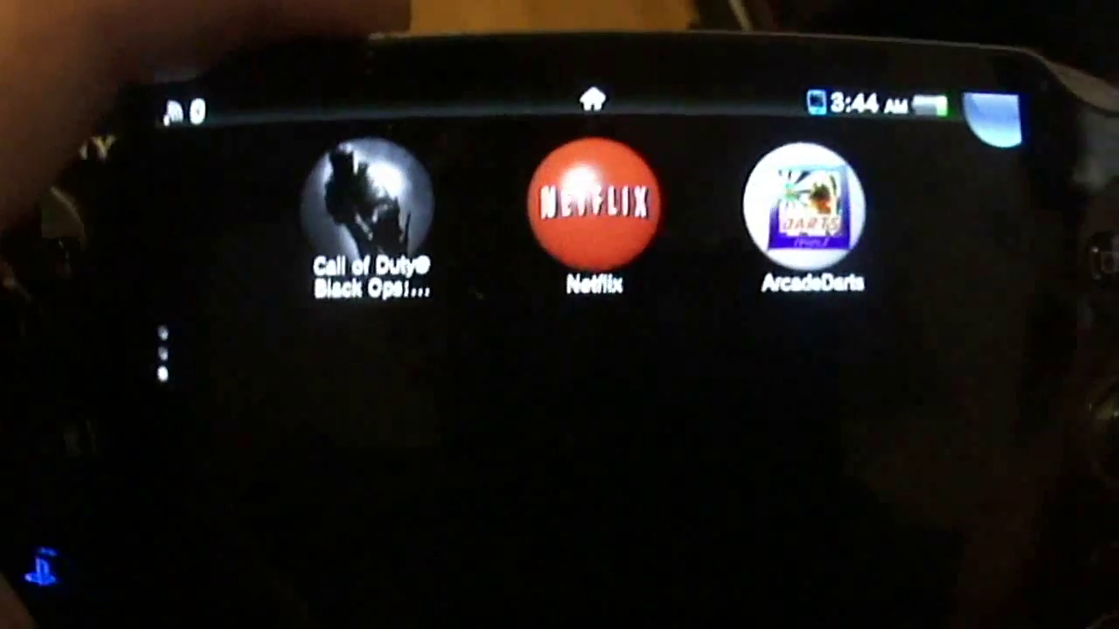